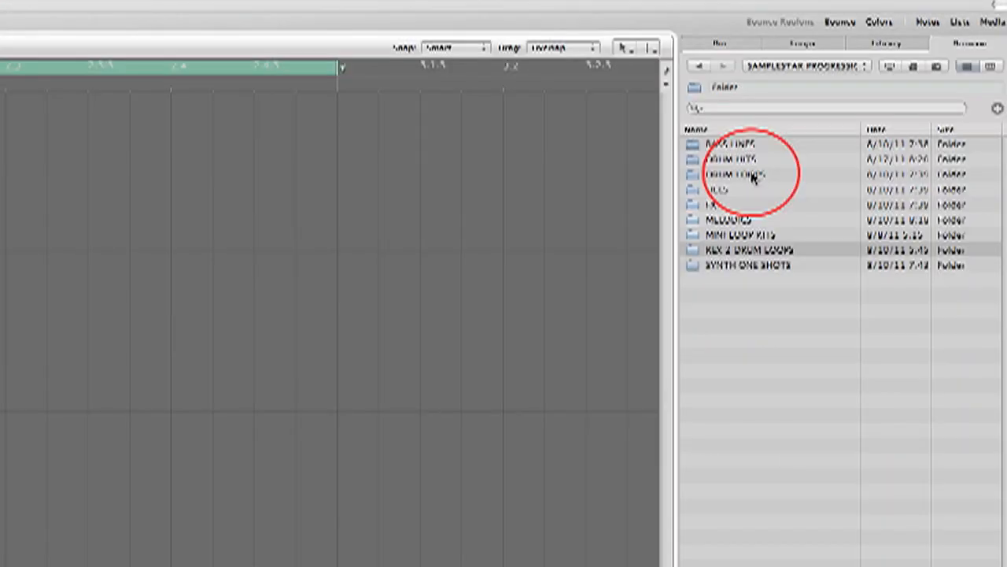
Step: Audition loops in the DRUM LOOPS folder and place pro2_drum_127_11B.wav at bar 1 on an audio track
double_click(753, 174)
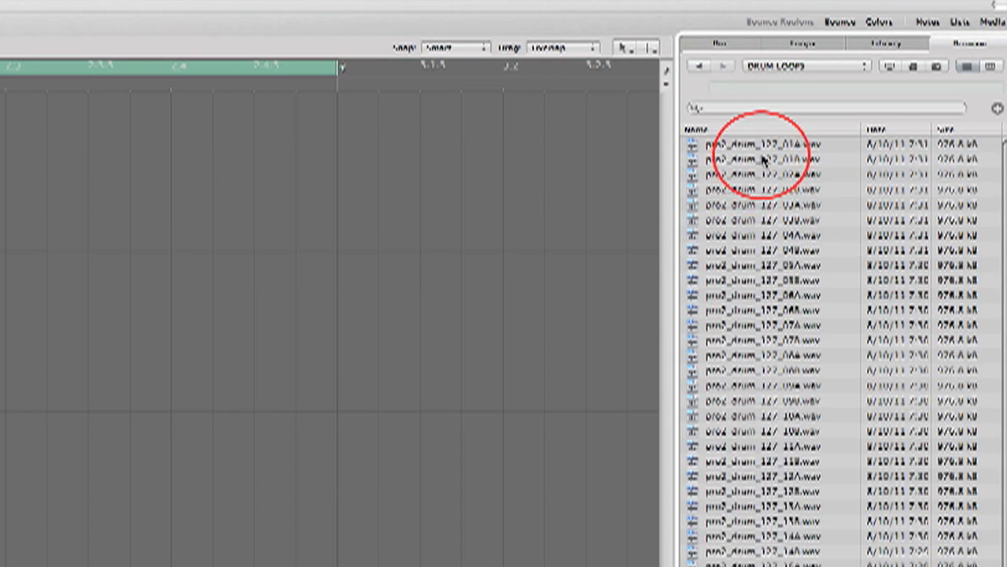
left_click(763, 159)
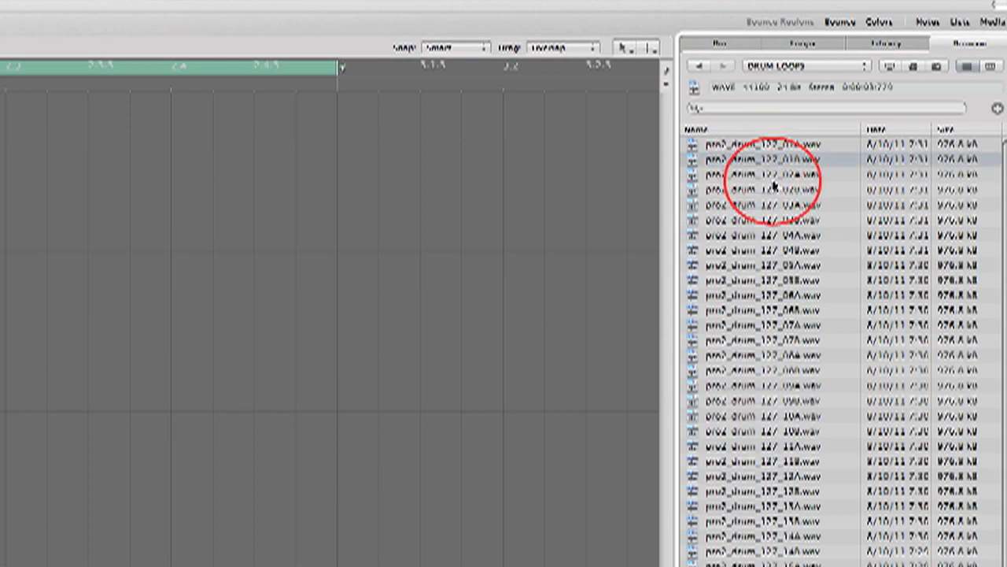
left_click(768, 311)
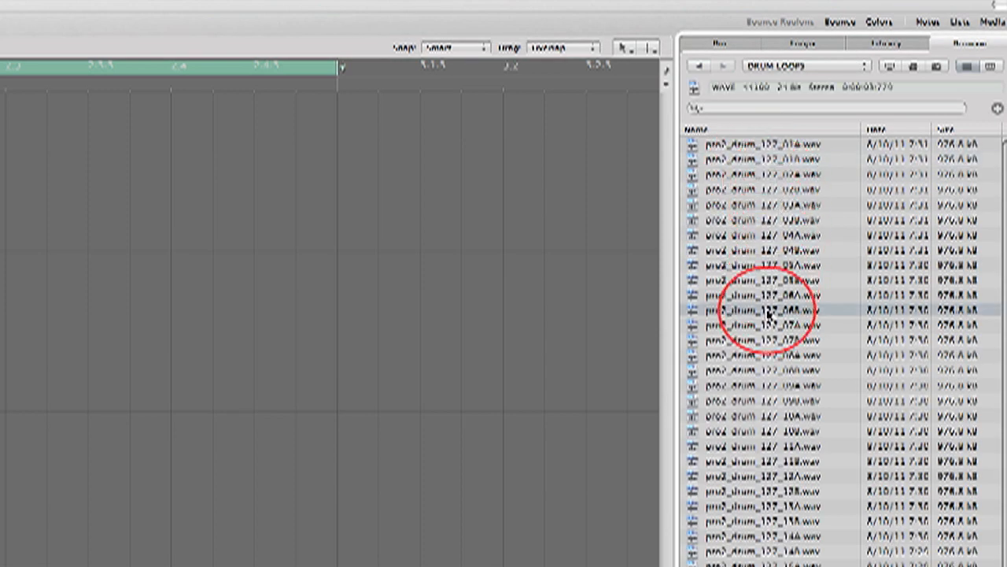
left_click(763, 462)
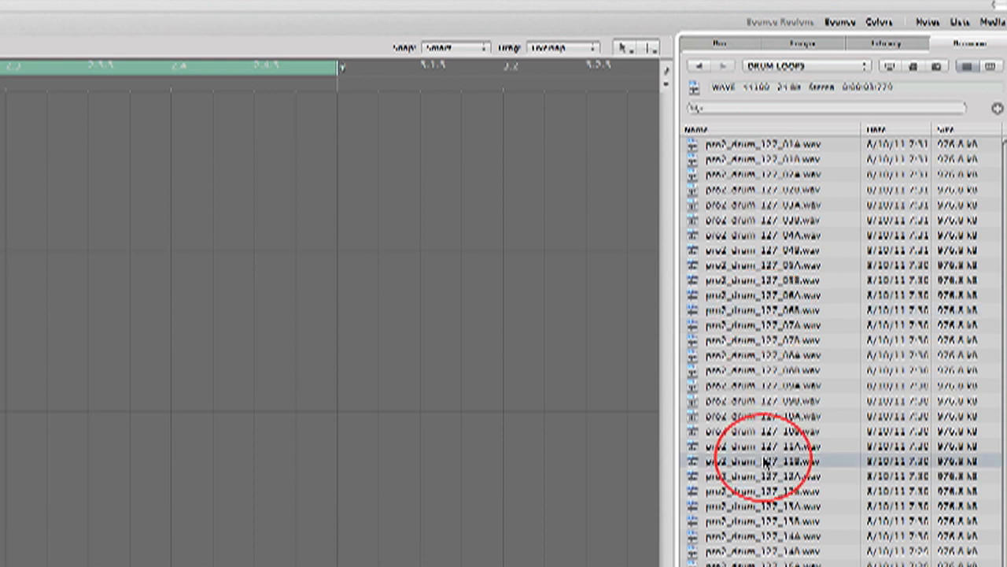
left_click_drag(754, 463, 164, 142)
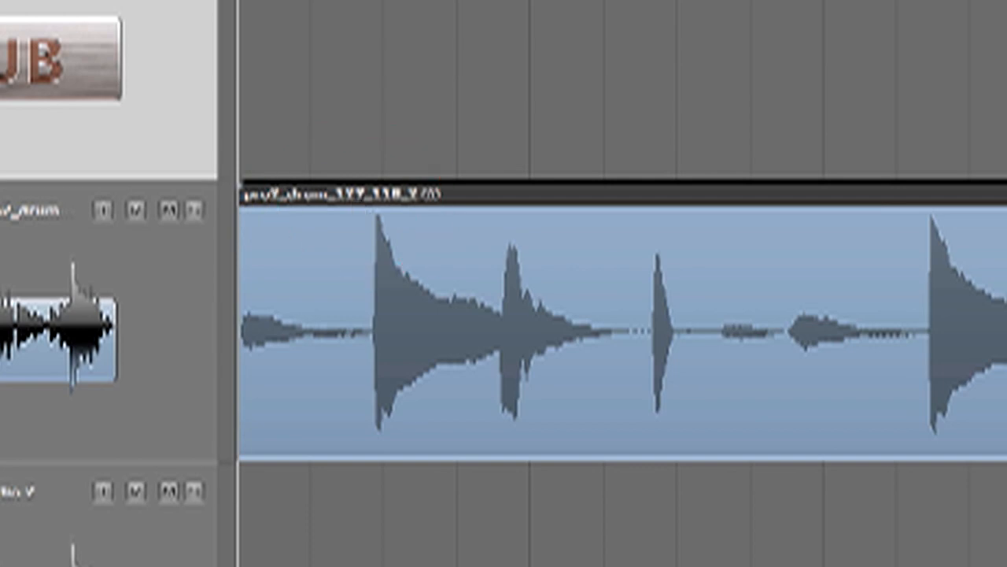
Step: Set the project tempo to 127 BPM
double_click(494, 529)
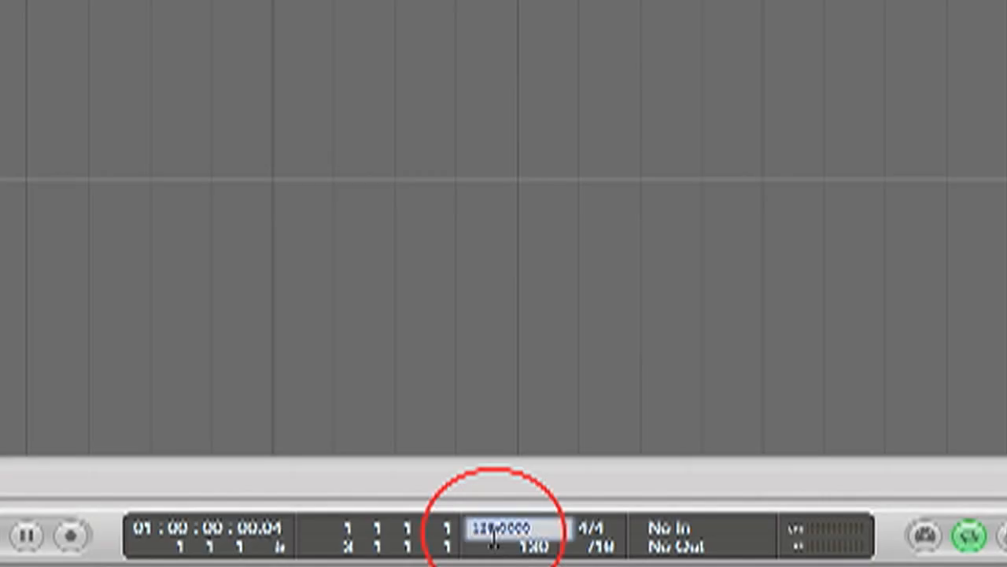
type("127")
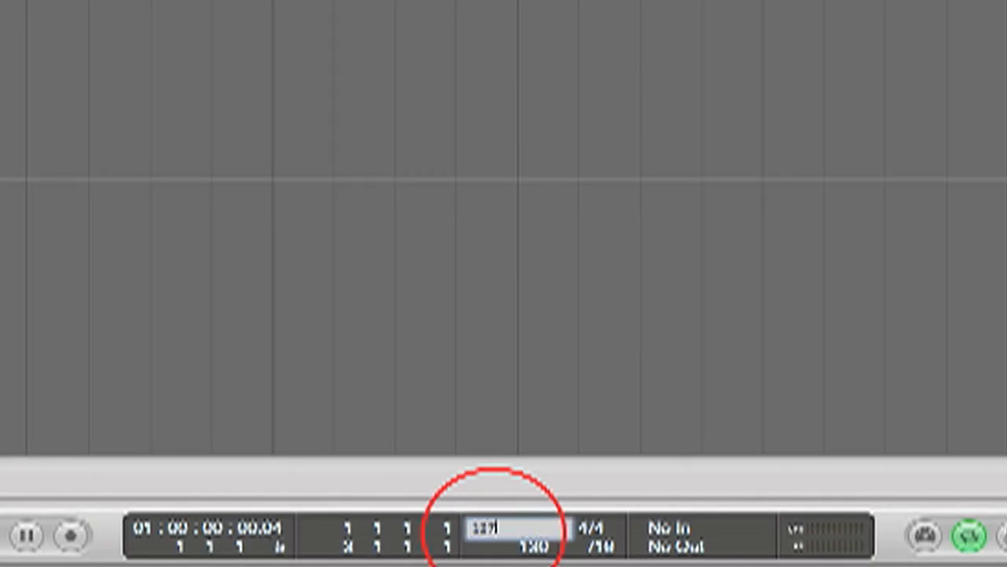
key("Return")
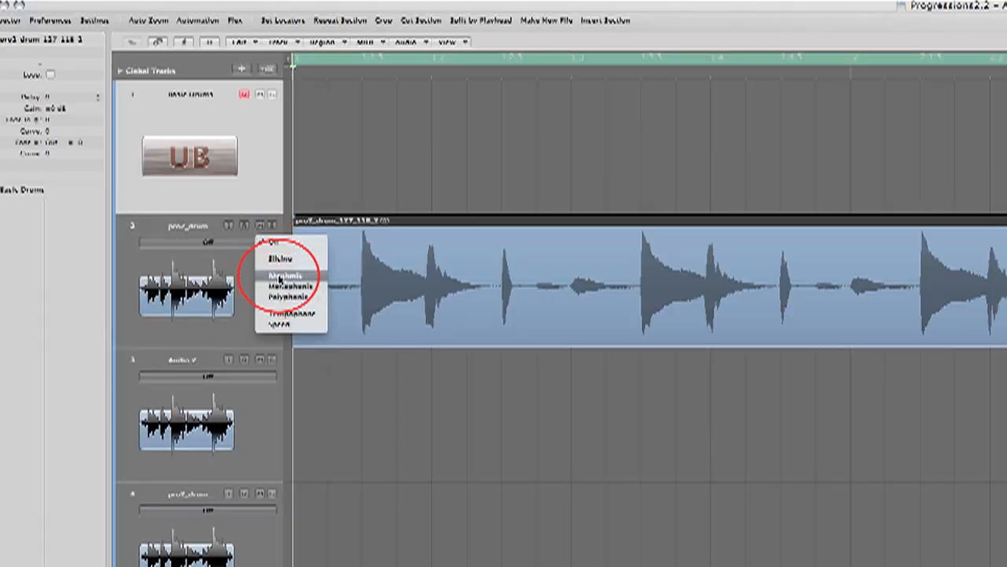
Step: Set the drum loop track's flex mode to Rhythmic, audition the stretched loop, and hide the Flex view
left_click(280, 277)
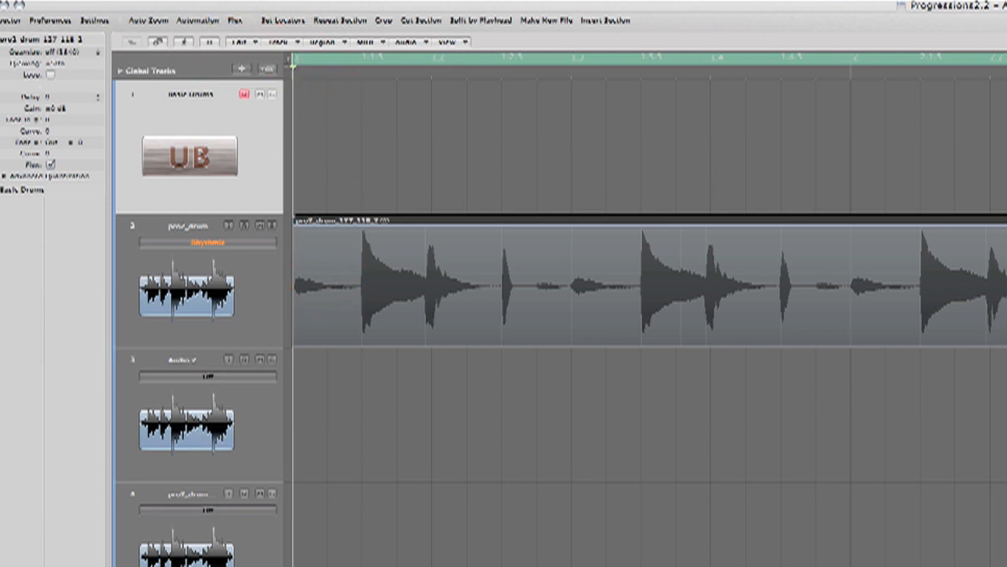
key("Return")
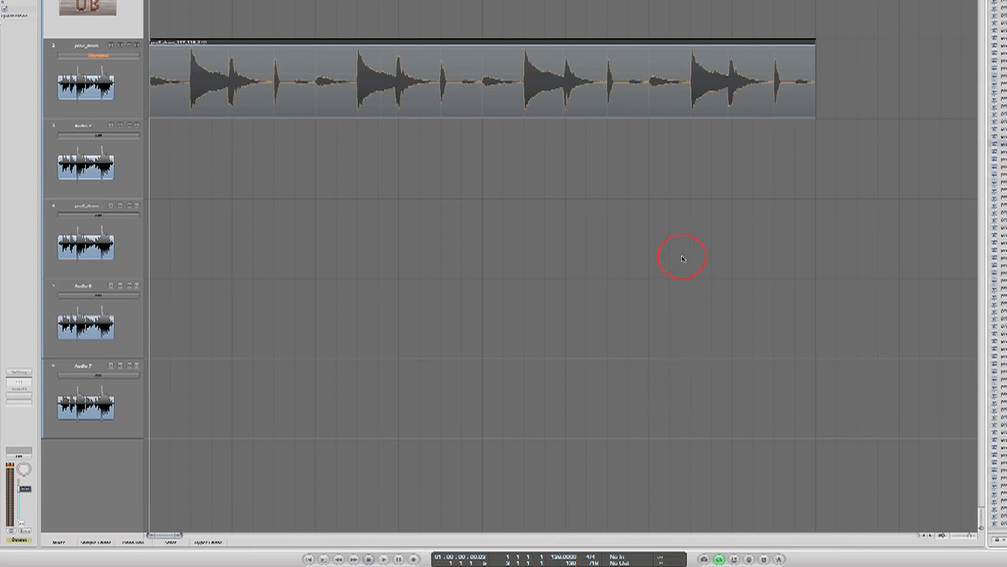
key("space")
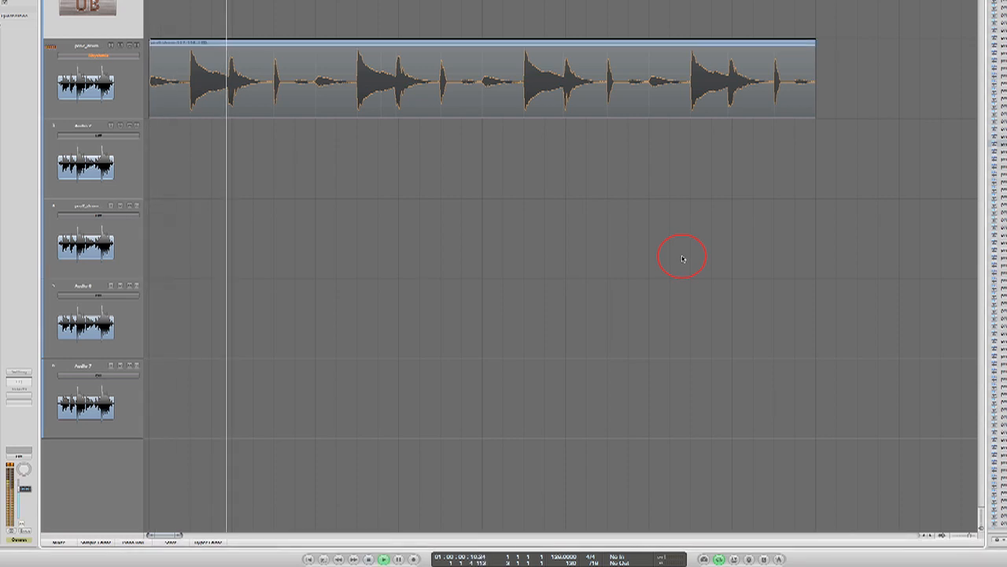
key("space")
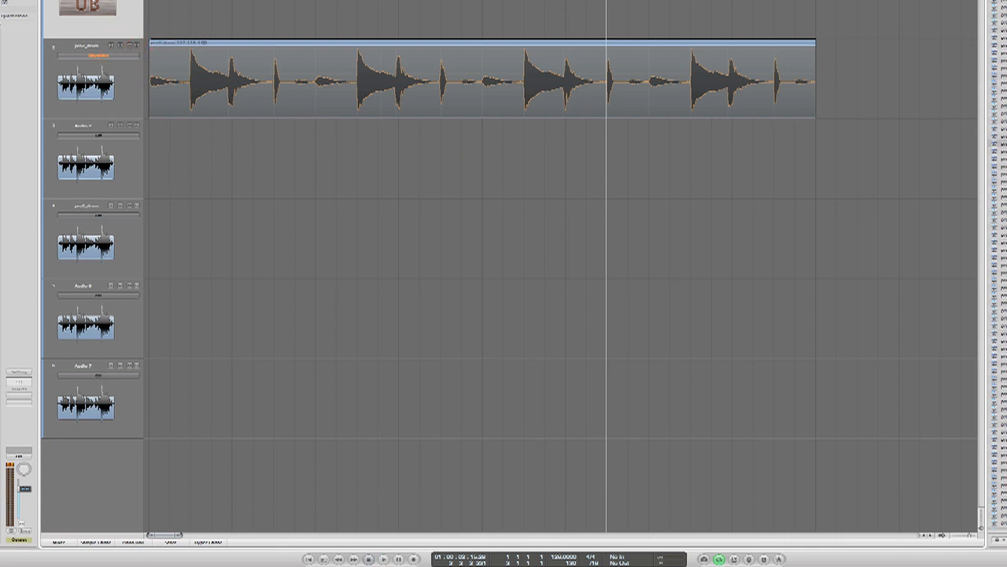
key("alt+super+f")
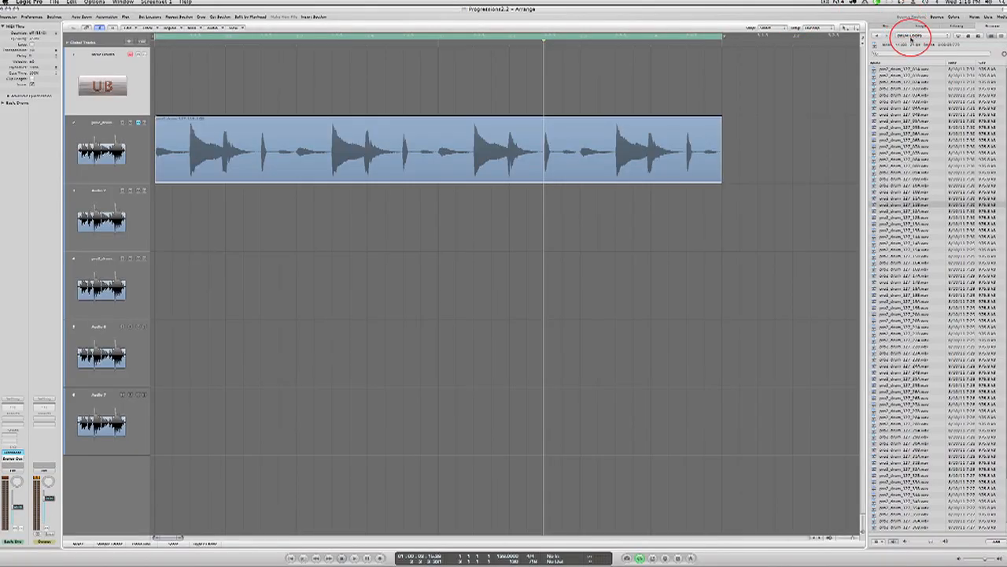
Step: Import pro2_drum_127_11B.rx2 from the REX 2 DRUM LOOPS folder at bar 1 of the empty track below the loop, accepting the Crossfade fix method
left_click(911, 37)
left_click(914, 45)
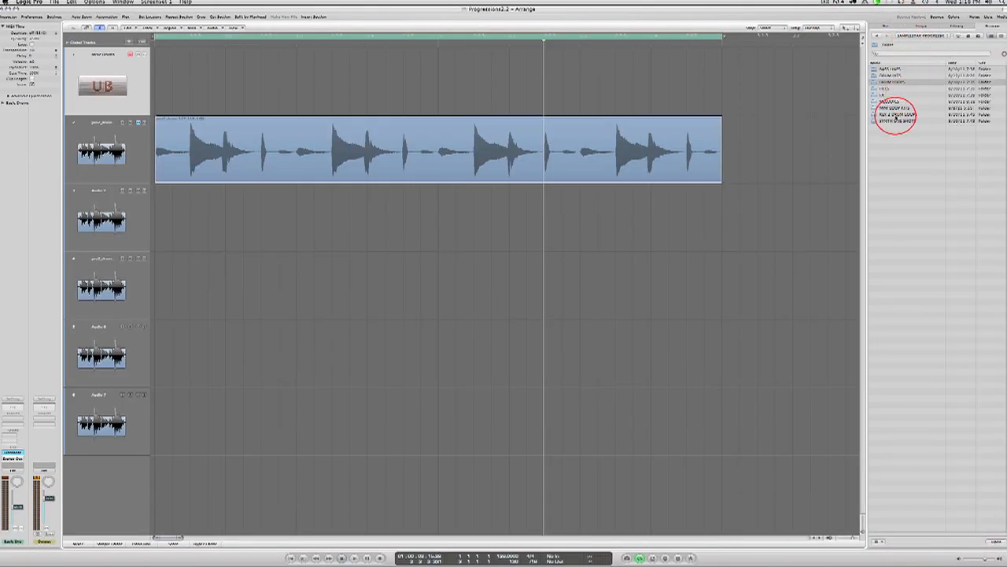
double_click(896, 116)
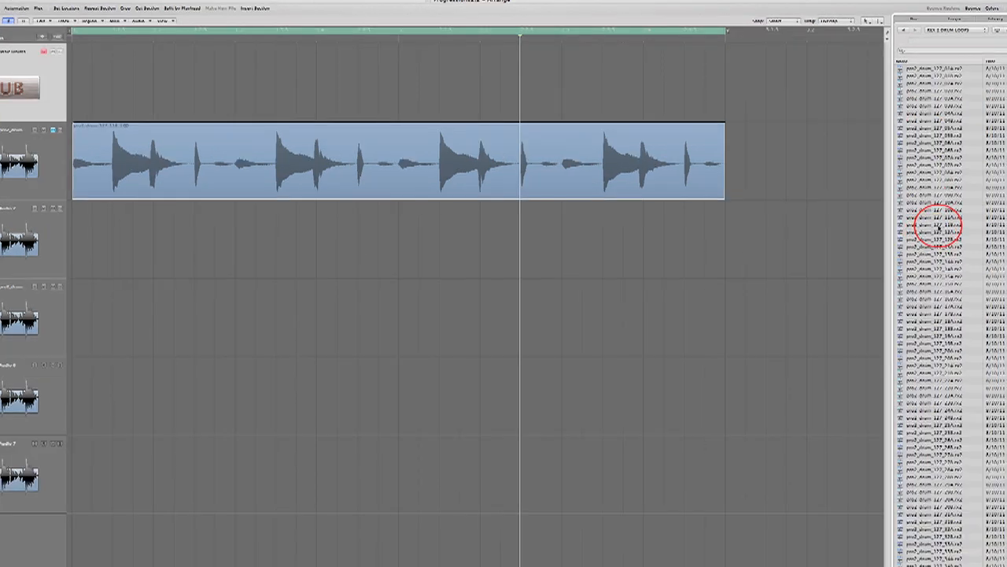
left_click(939, 226)
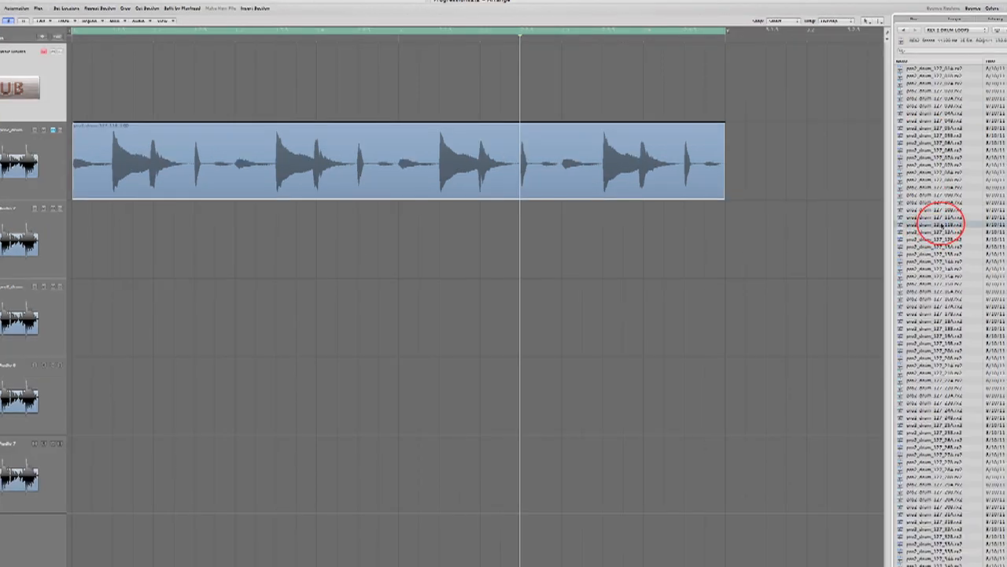
left_click_drag(938, 226, 103, 228)
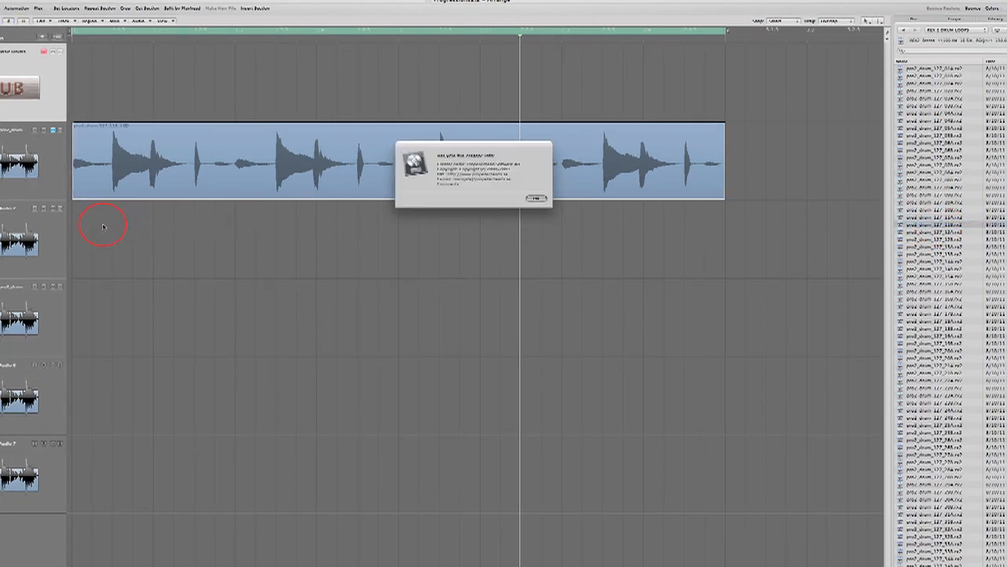
left_click(534, 198)
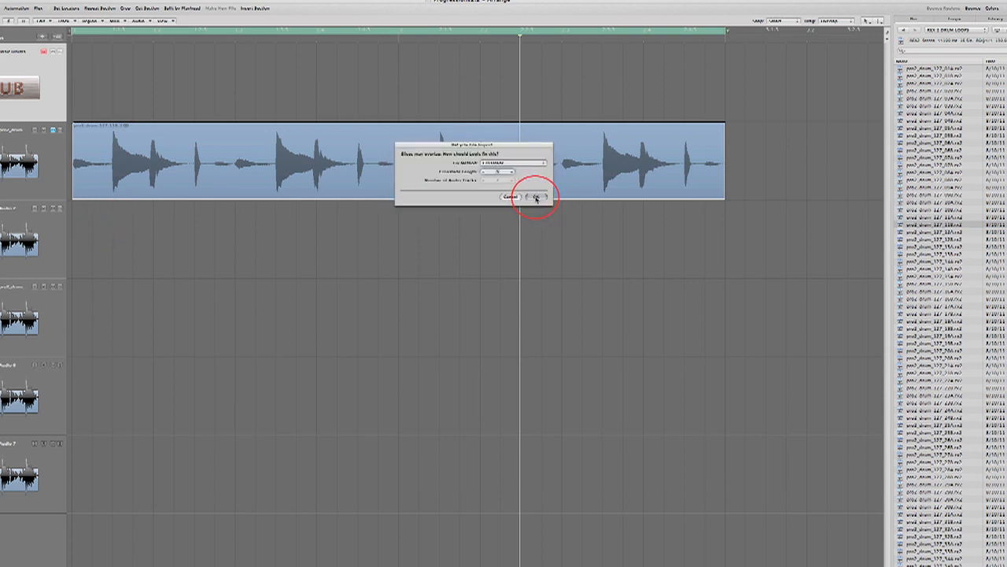
left_click(536, 197)
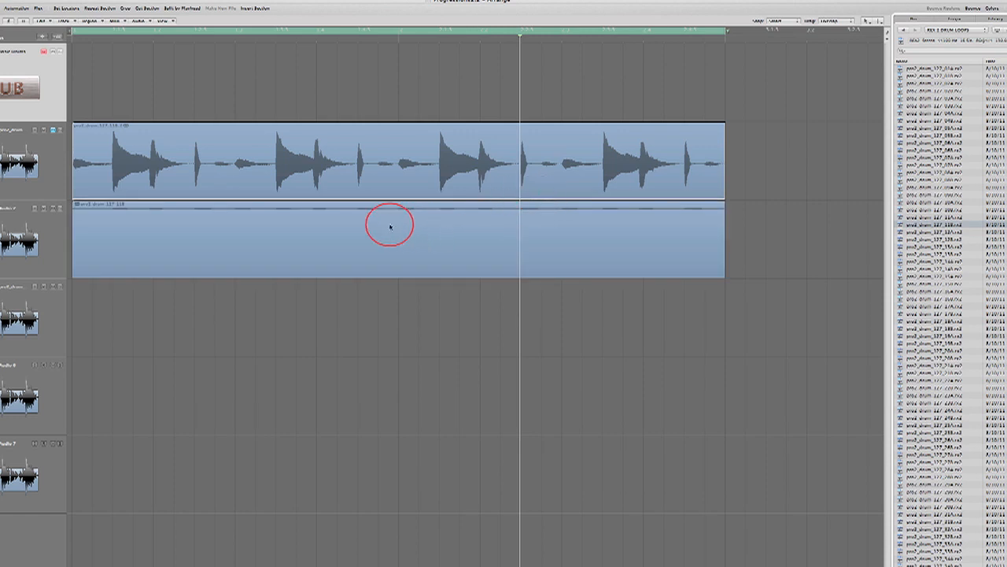
Step: Open the imported REX folder region to show its slices and add two audio tracks below them
left_click(359, 223)
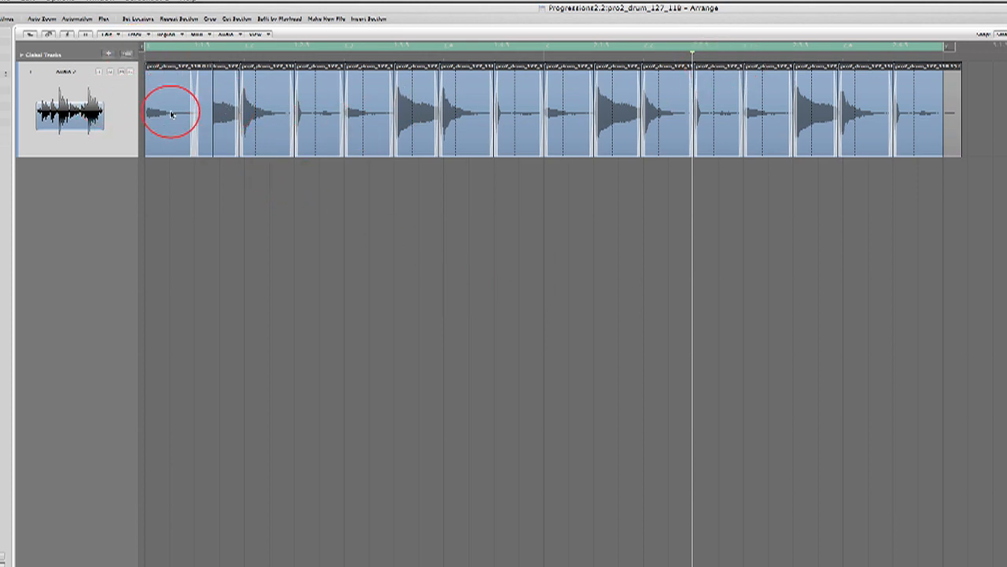
left_click(127, 53)
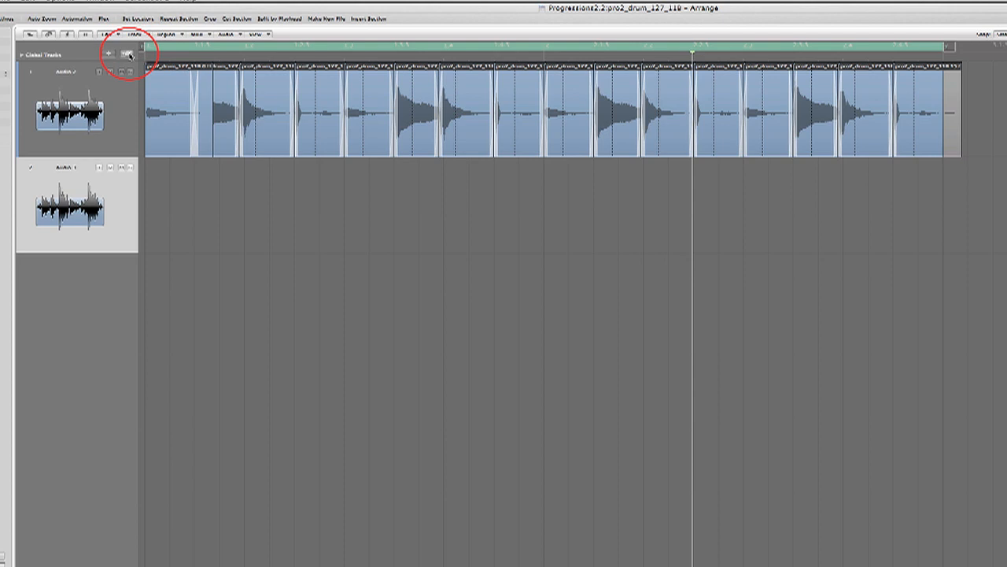
left_click(127, 54)
left_click(215, 316)
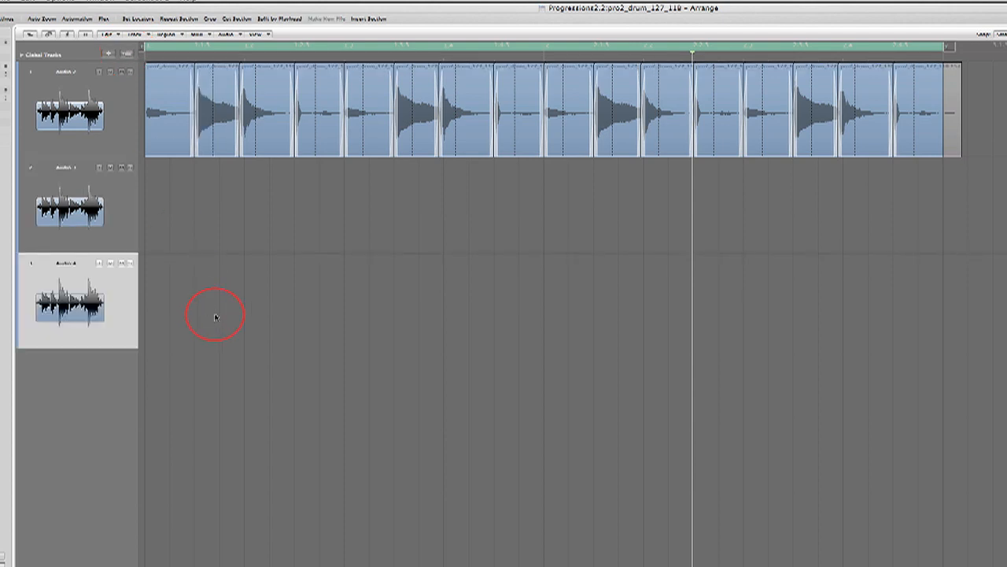
Step: Move the 3rd, 7th, 11th and 15th slices straight down to the second track, mute that track, and play back the rest
left_click(797, 102)
left_click(243, 285)
key("space")
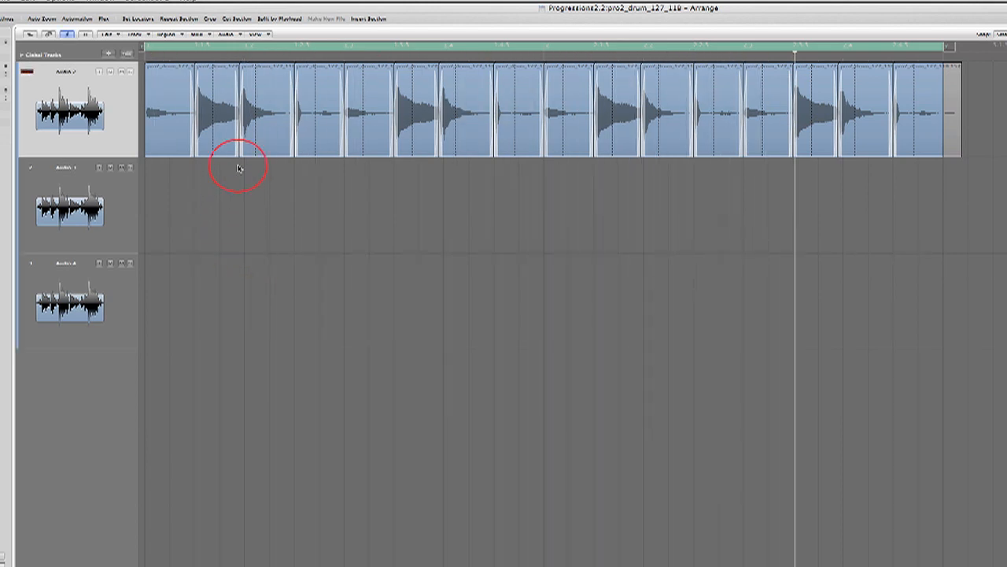
left_click_drag(255, 138, 257, 186)
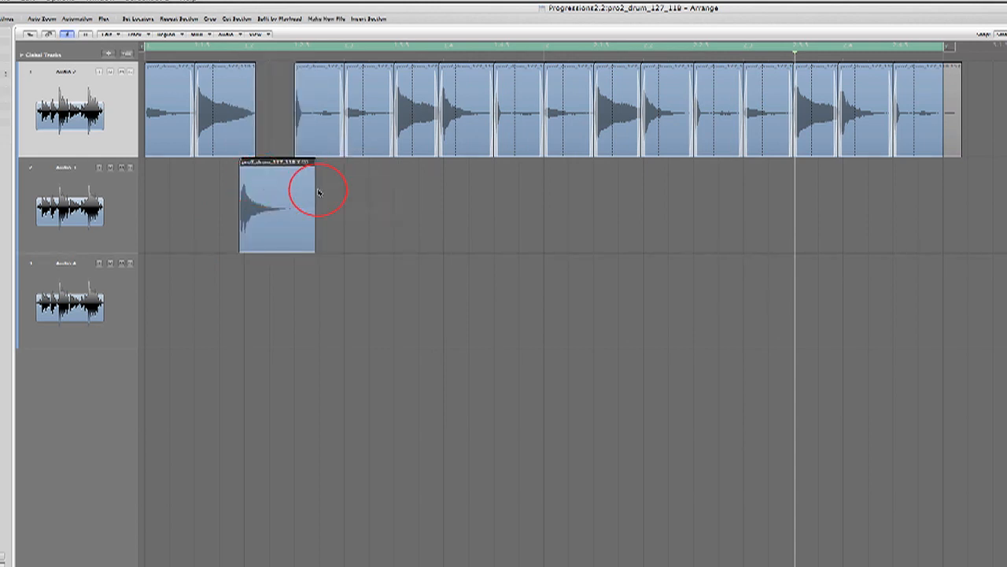
left_click(427, 140)
left_click_drag(488, 134, 488, 185)
left_click_drag(654, 158, 665, 191)
left_click_drag(827, 126, 866, 184)
left_click(122, 167)
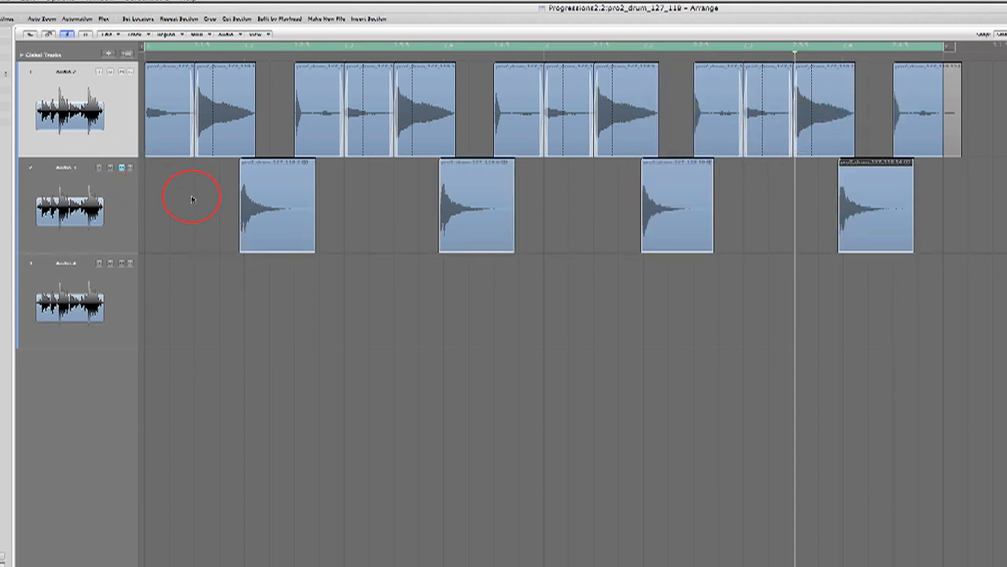
key("space")
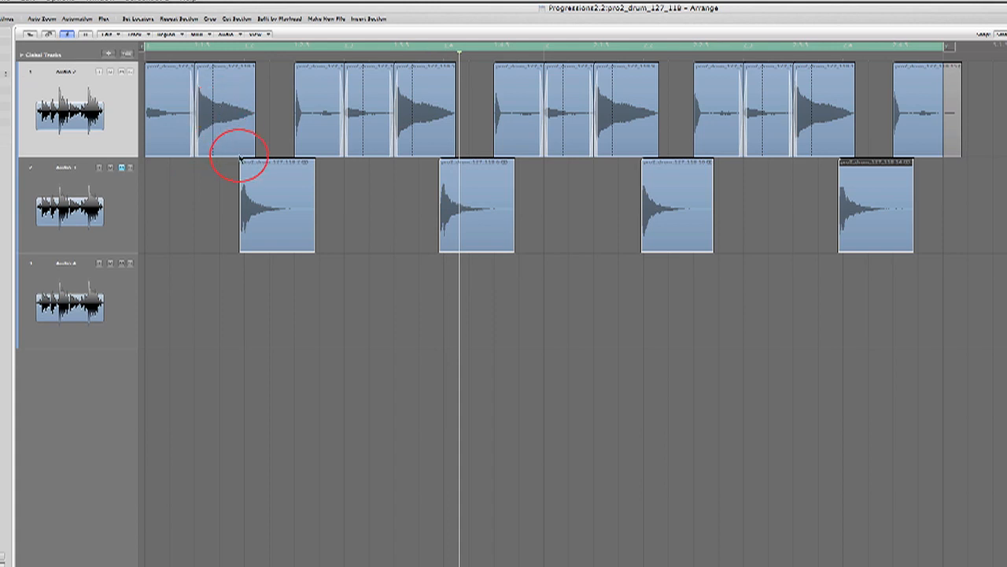
Step: Move the slices just after beats 1 and 3 of both bars down to the third track, mute it, and play back the rest
left_click_drag(239, 156, 225, 292)
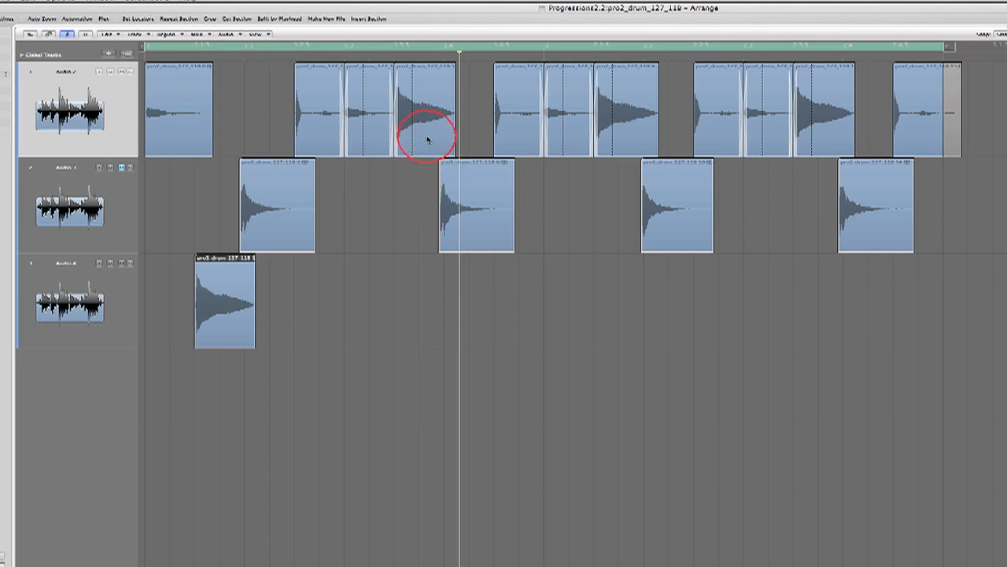
left_click_drag(425, 126, 422, 281)
left_click_drag(619, 140, 627, 299)
left_click_drag(813, 148, 817, 277)
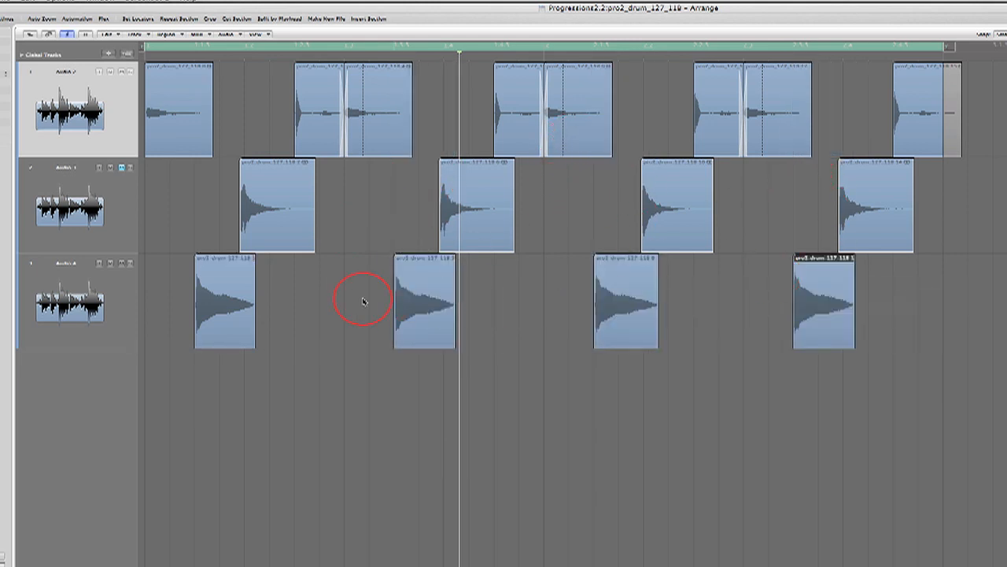
left_click(122, 264)
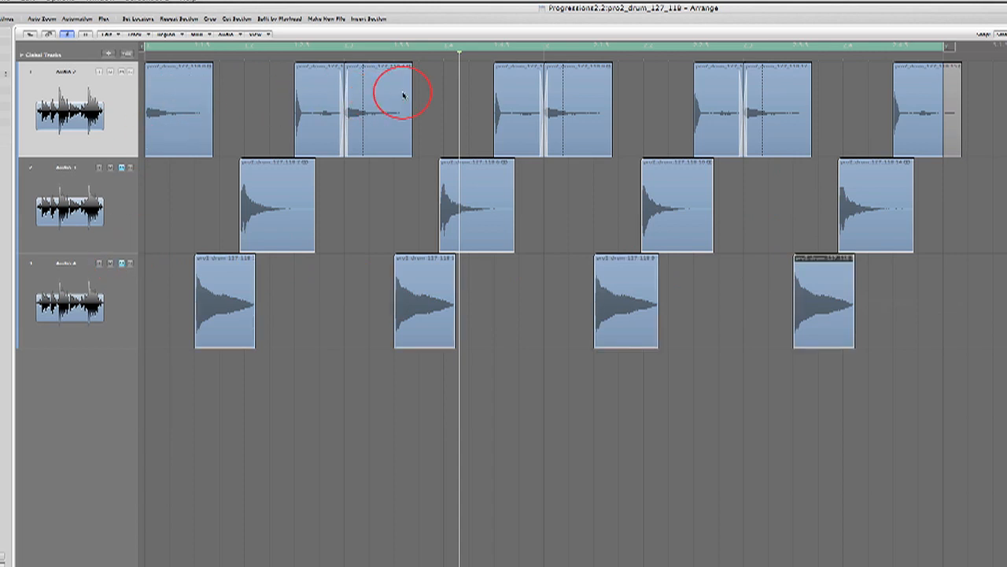
key("space")
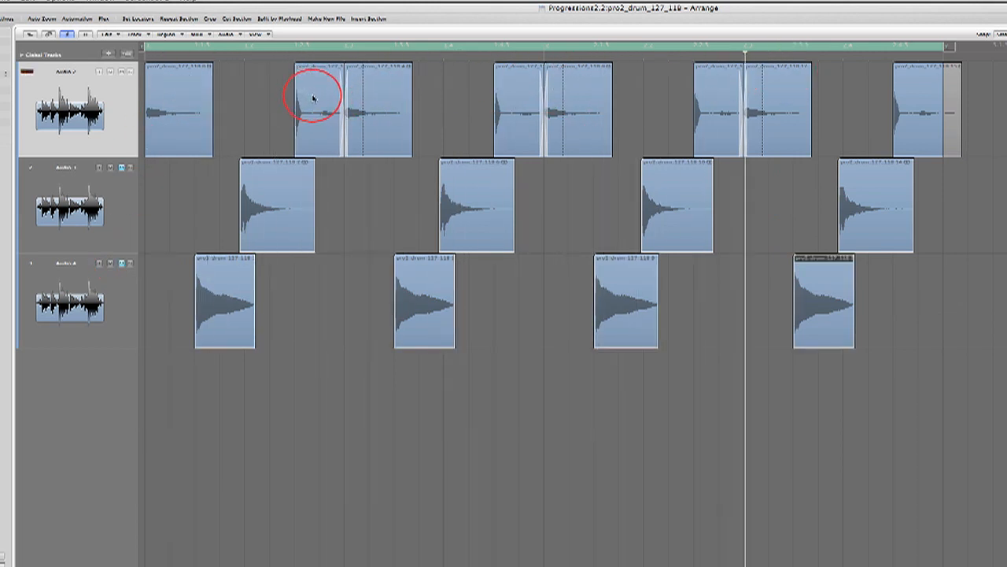
Step: Copy the slices at 1.2.3, 1.4.3, 2.2.3 and 2.4.3 on the first track half a beat earlier, onto beats 2 and 4
left_click_drag(316, 100, 263, 100)
left_click_drag(510, 94, 459, 93)
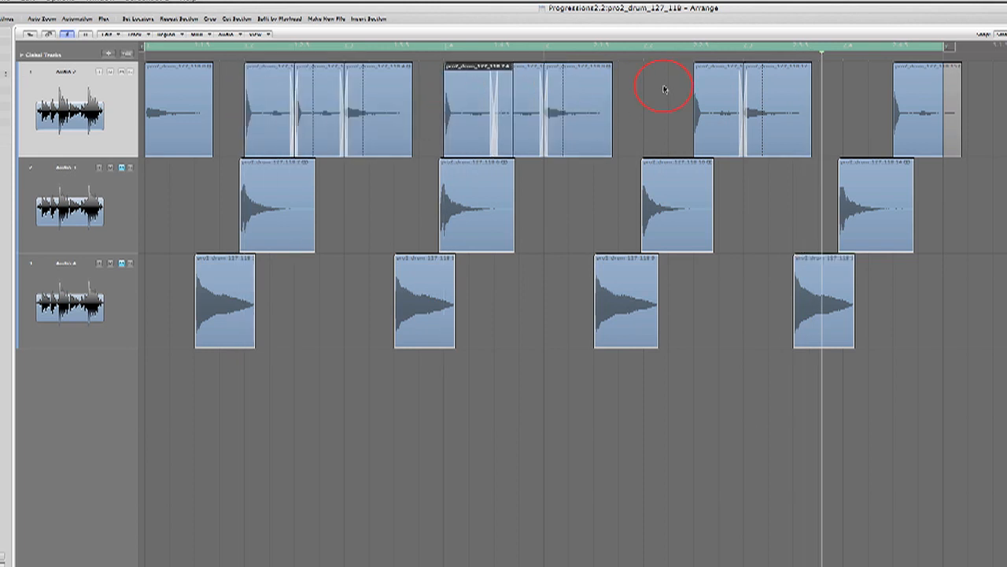
left_click_drag(701, 91, 651, 90)
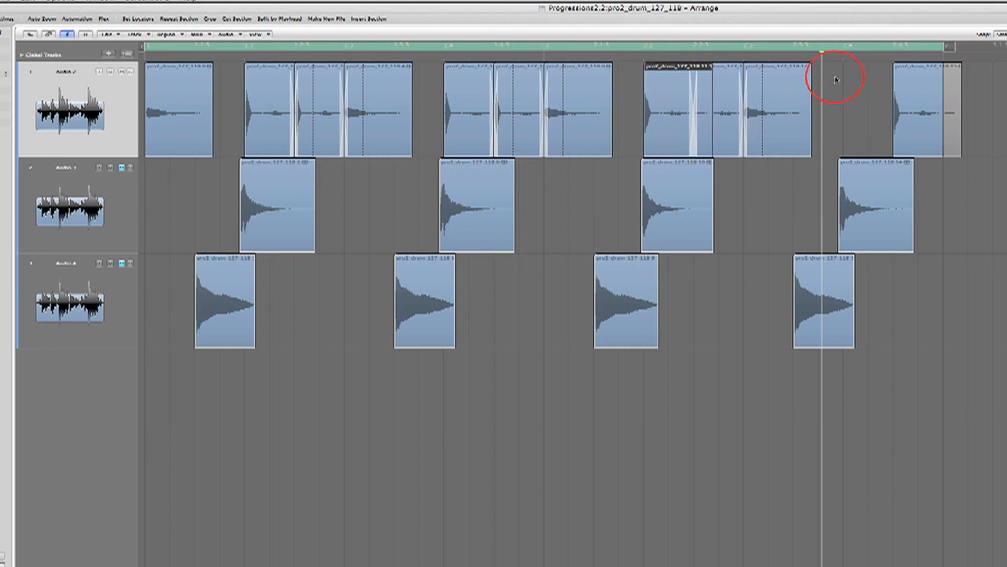
left_click_drag(897, 86, 847, 87)
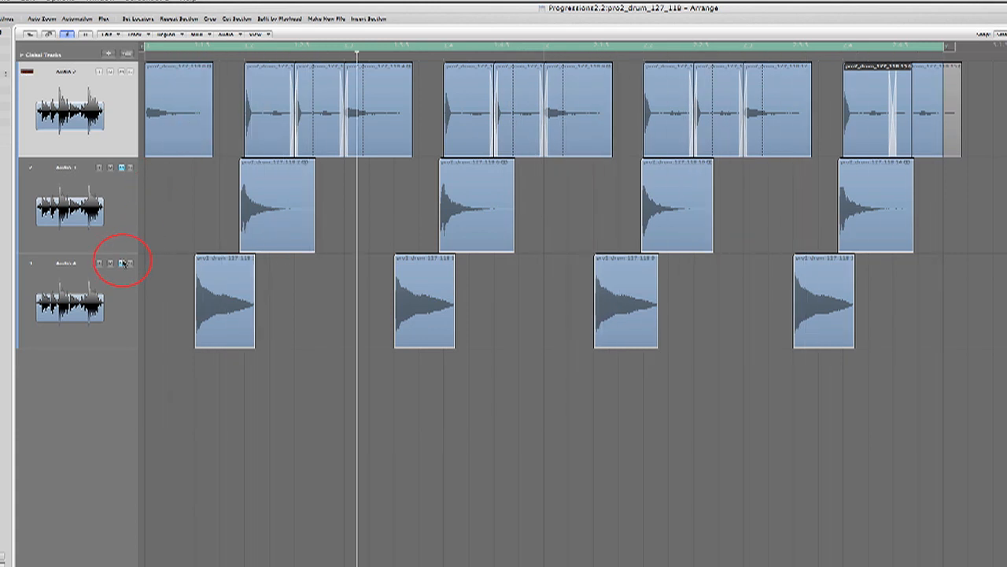
Step: Unmute the third track, shift all four of its slices a sixteenth note later, and return to the main arrangement
left_click(208, 281)
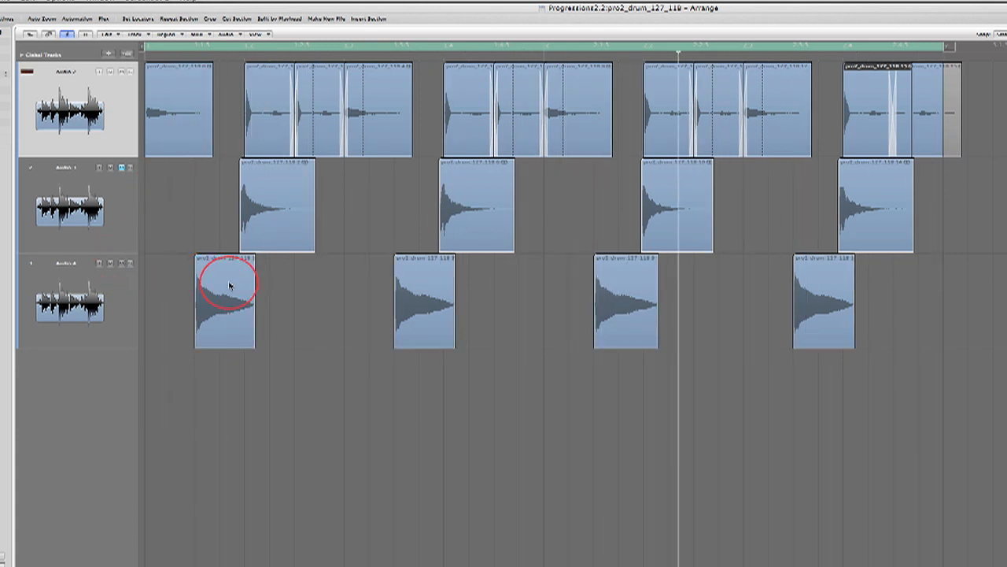
left_click_drag(201, 292, 941, 285)
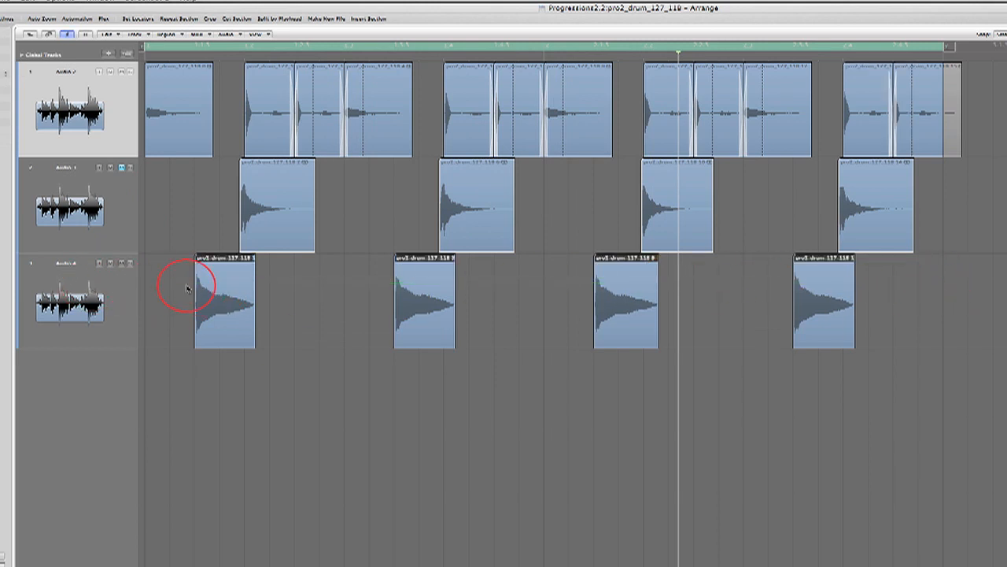
left_click_drag(211, 289, 236, 288)
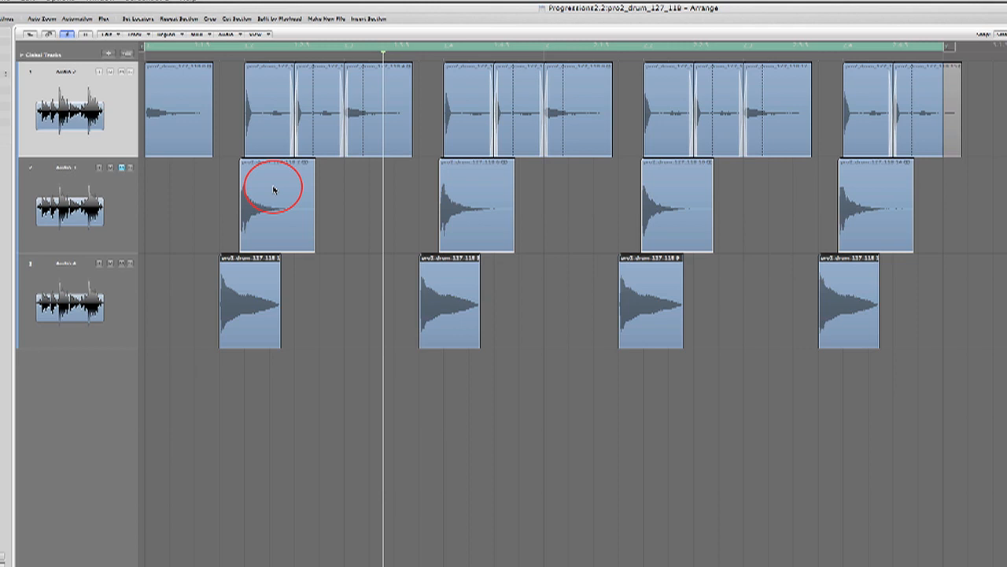
left_click(33, 36)
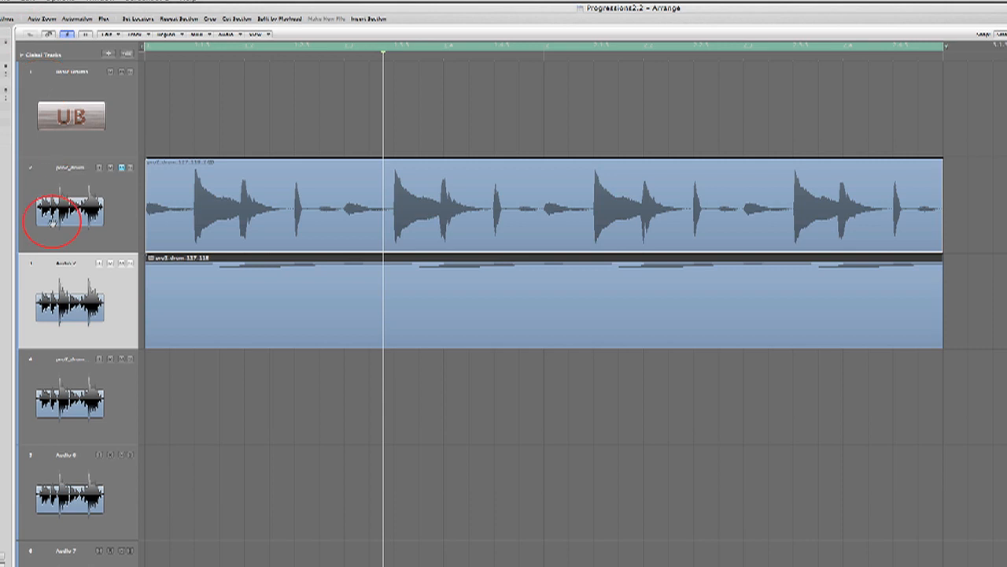
Step: Open the Ultrabeat instrument of the Basic Drums track and bring its window into full view
left_click(36, 100)
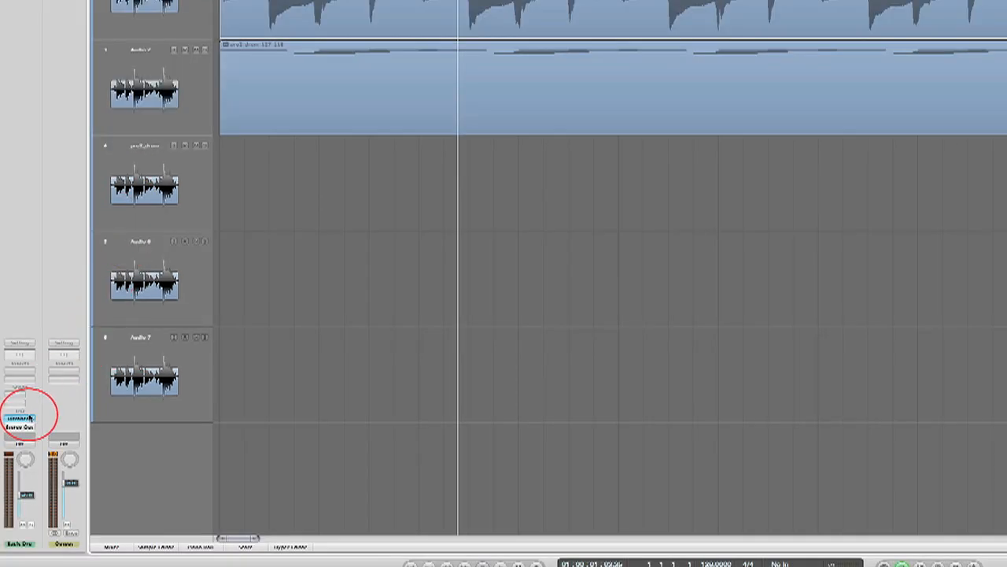
left_click(26, 417)
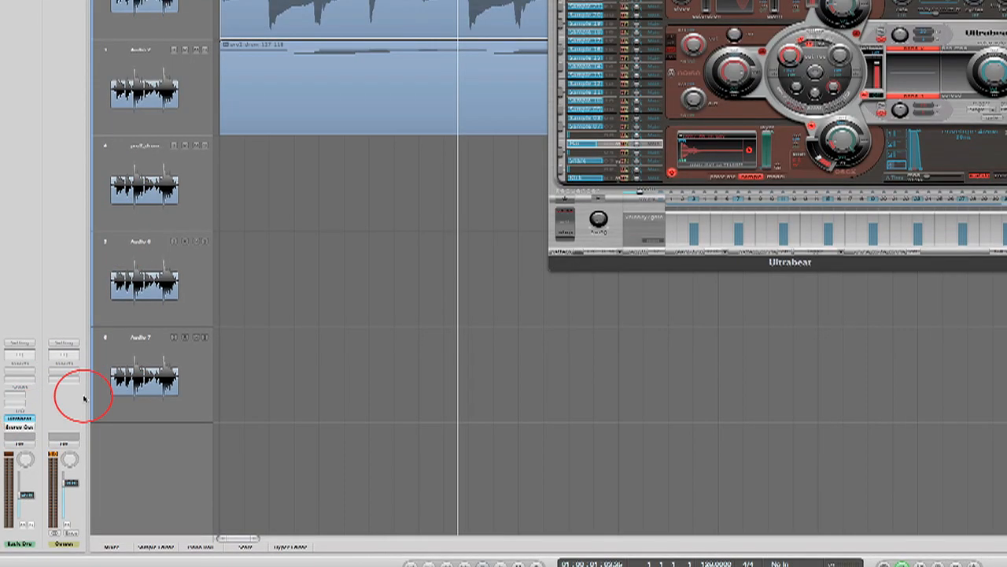
left_click_drag(309, 30, 313, 64)
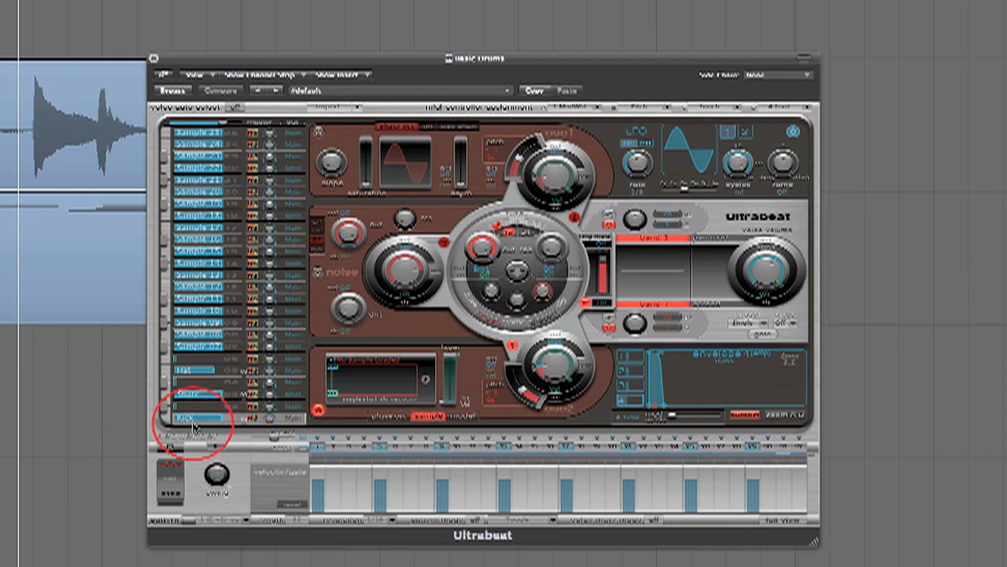
Step: Check Ultrabeat's snare and hat step patterns, turn on its sequencer, and select the Kick voice
left_click(197, 394)
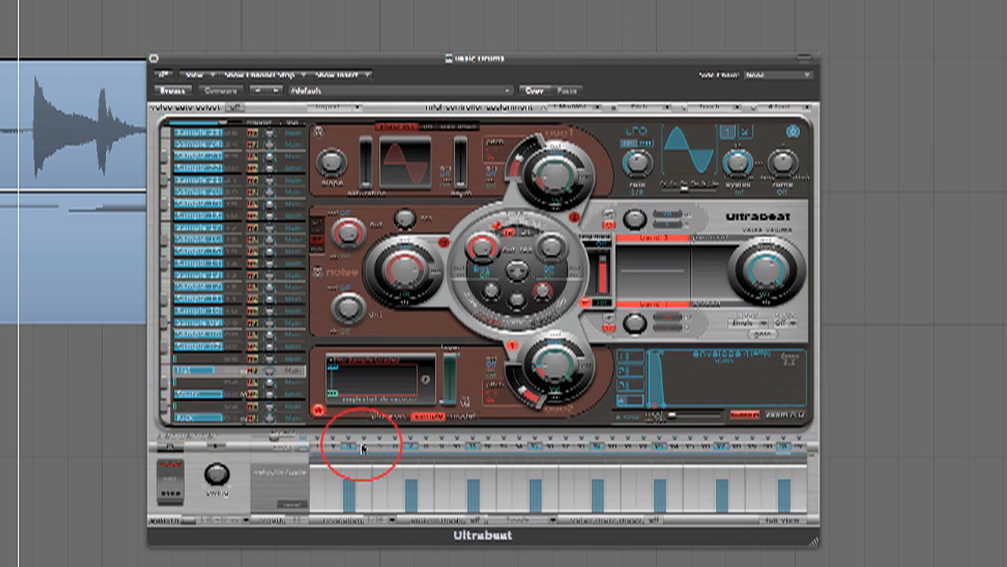
left_click(174, 449)
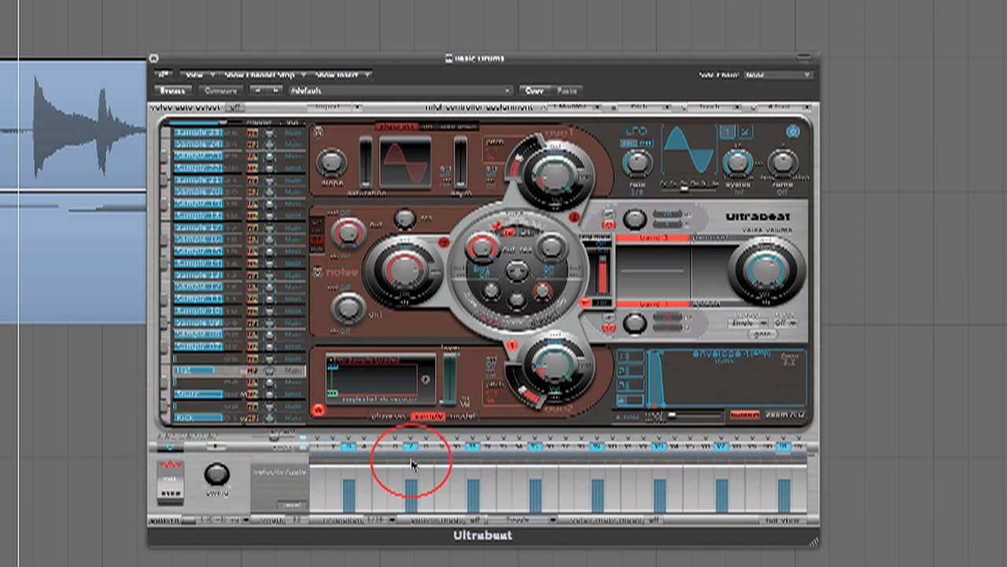
left_click(211, 399)
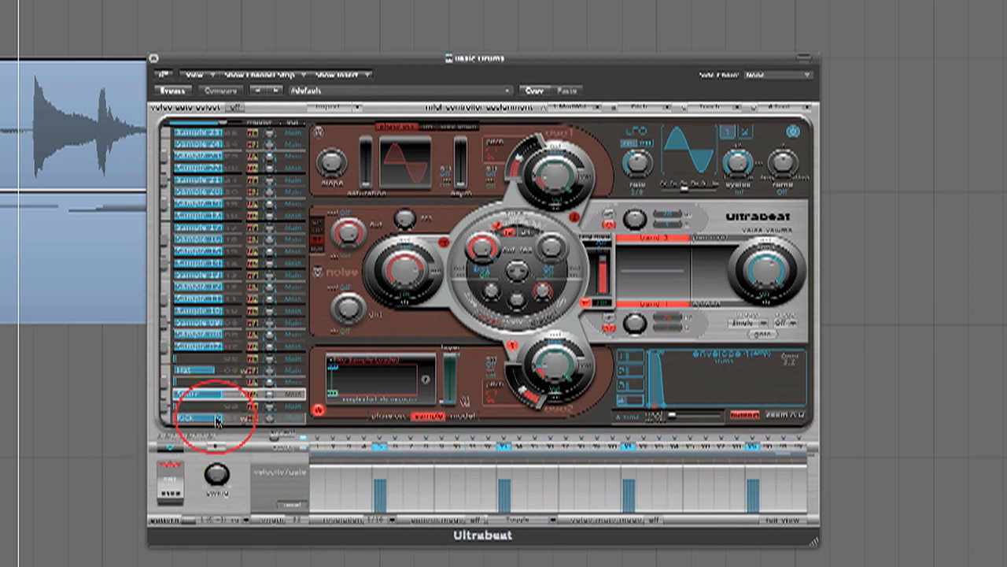
left_click(217, 422)
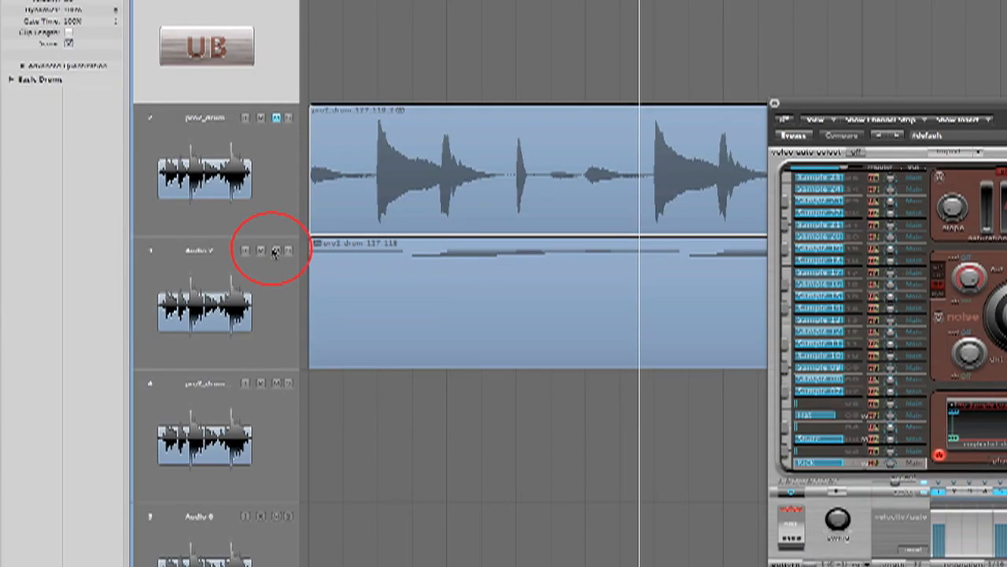
Step: Mute the Audio 2 track and browse the sample library to the BASS DRUMS folder inside DRUM HITS
left_click(276, 252)
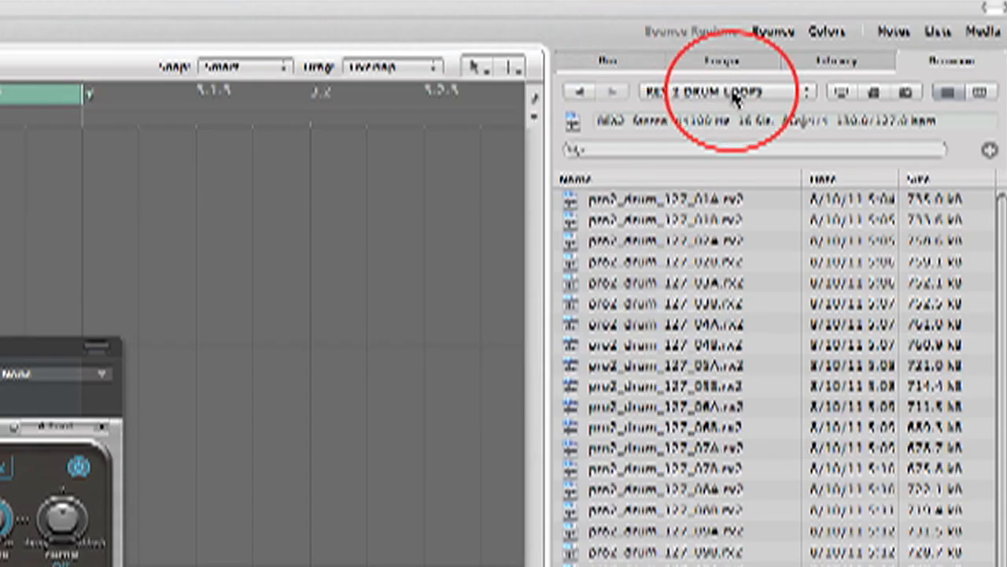
left_click(734, 96)
left_click(732, 104)
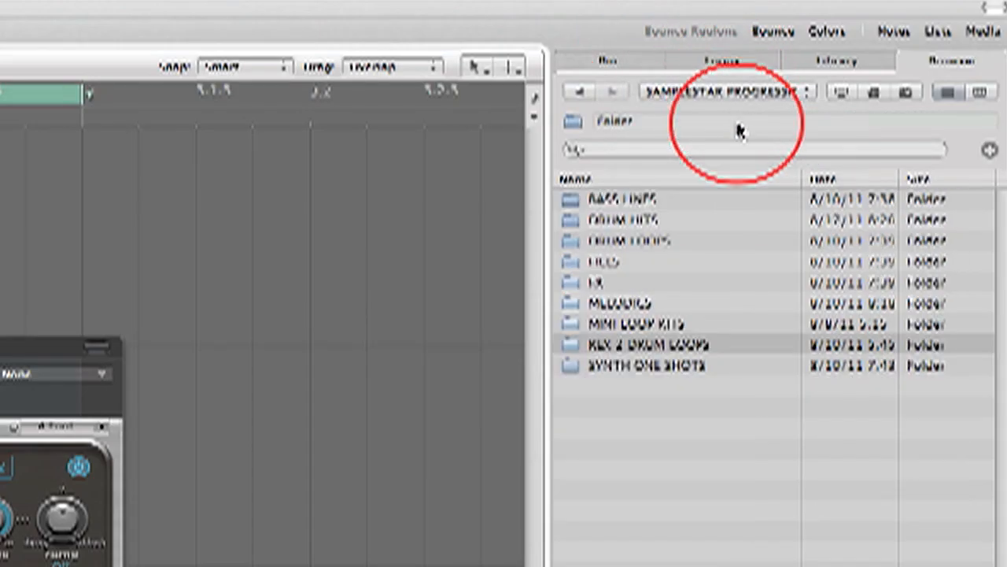
double_click(647, 219)
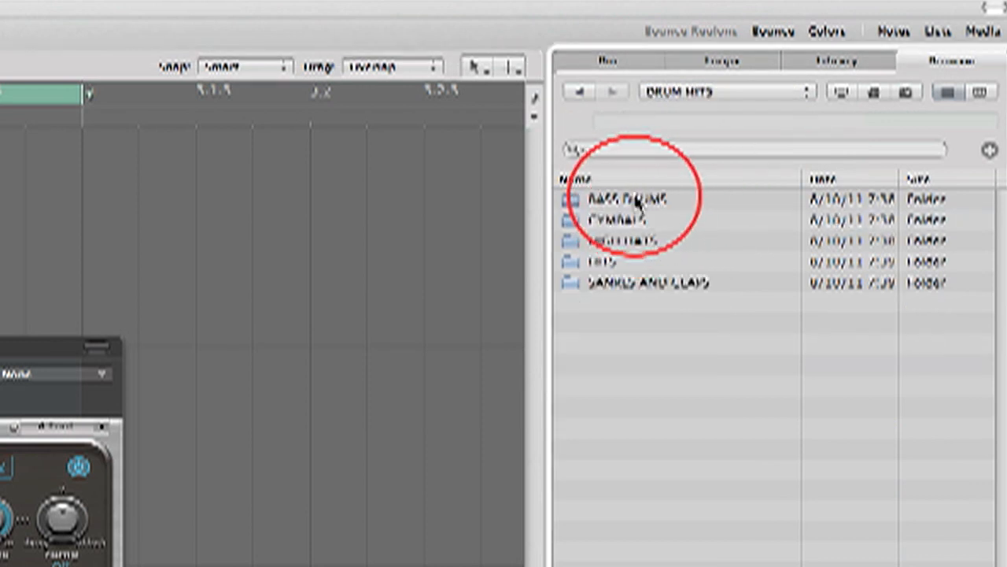
double_click(642, 201)
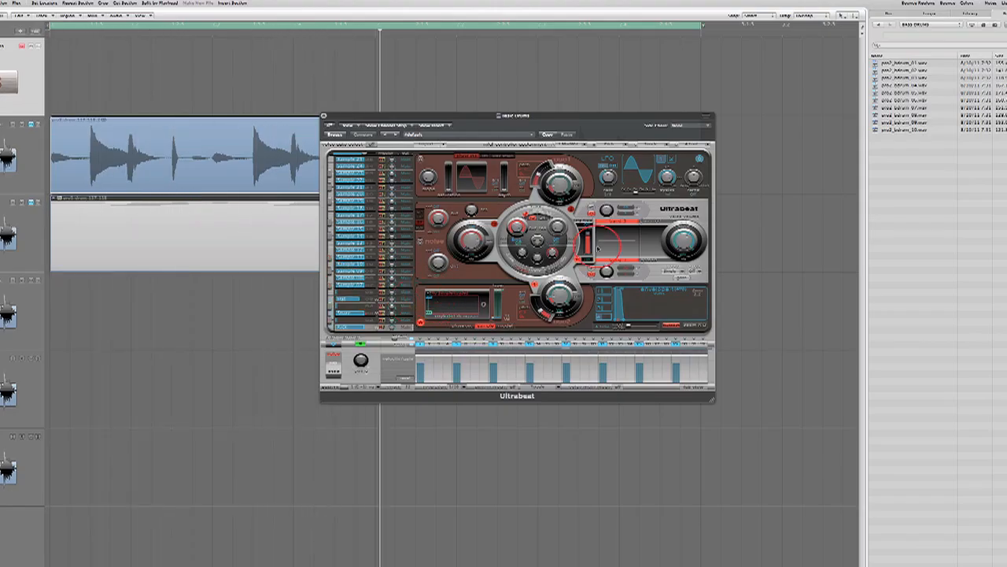
Step: Try bass drum samples in the Kick voice during playback, loading pro2_bdrum_01.wav, 03 and finally 06
left_click_drag(913, 63, 451, 301)
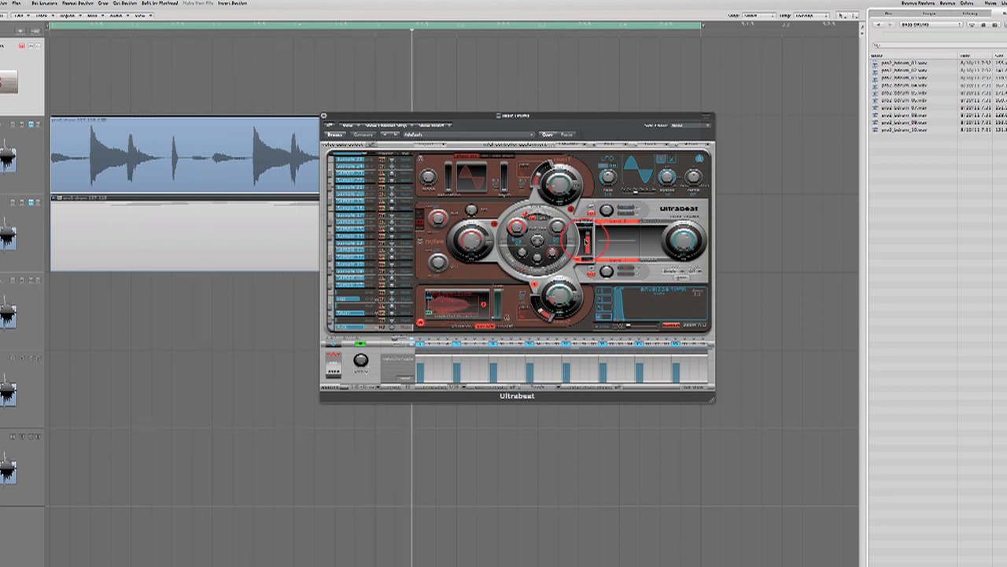
left_click_drag(895, 78, 454, 308)
left_click_drag(903, 99, 457, 299)
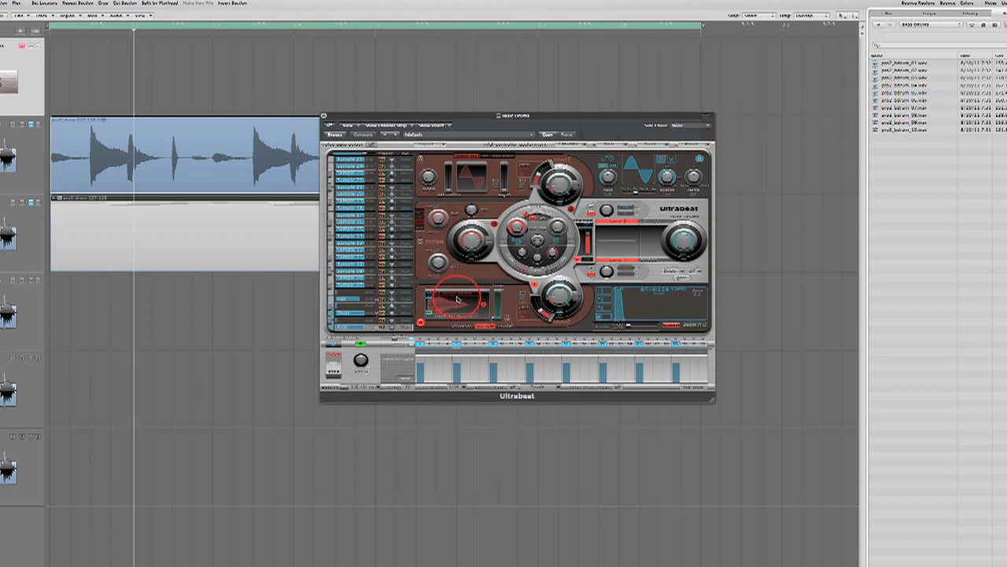
Step: Select the Snare voice and try samples from the snares and claps folder, ending with pro2_sdrum_11.wav
left_click(914, 25)
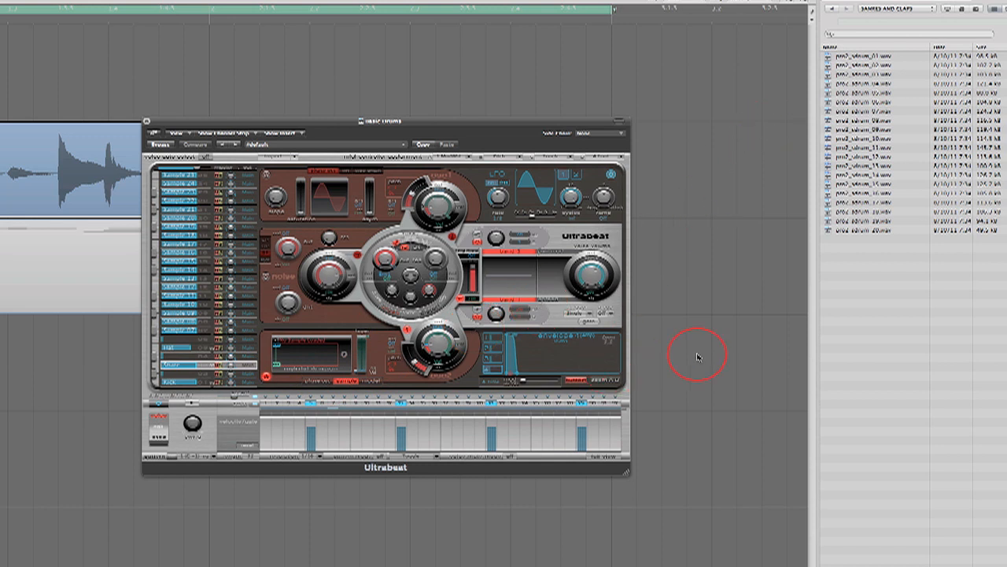
left_click_drag(867, 57, 307, 349)
left_click_drag(866, 66, 320, 351)
left_click_drag(855, 108, 289, 354)
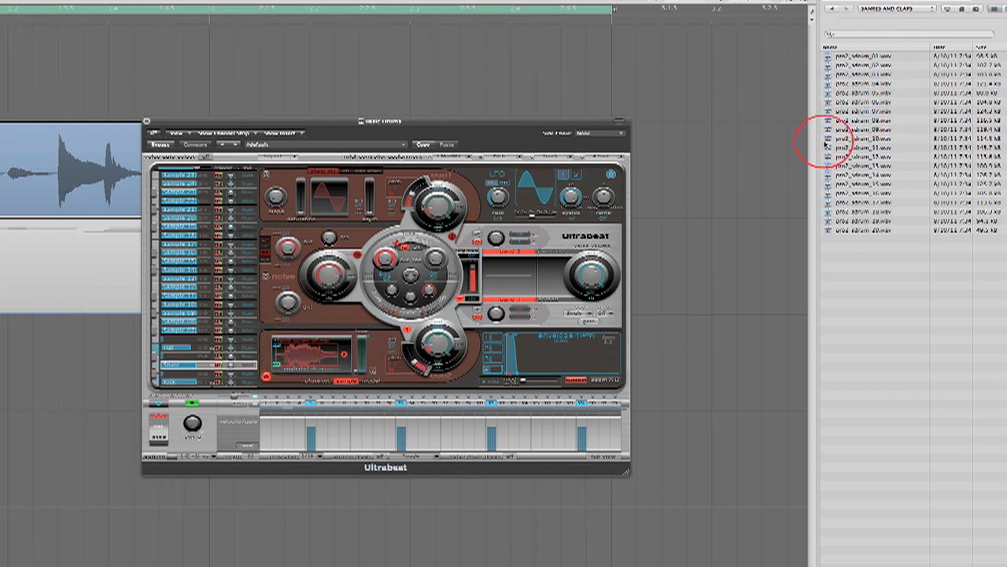
left_click_drag(863, 147, 312, 352)
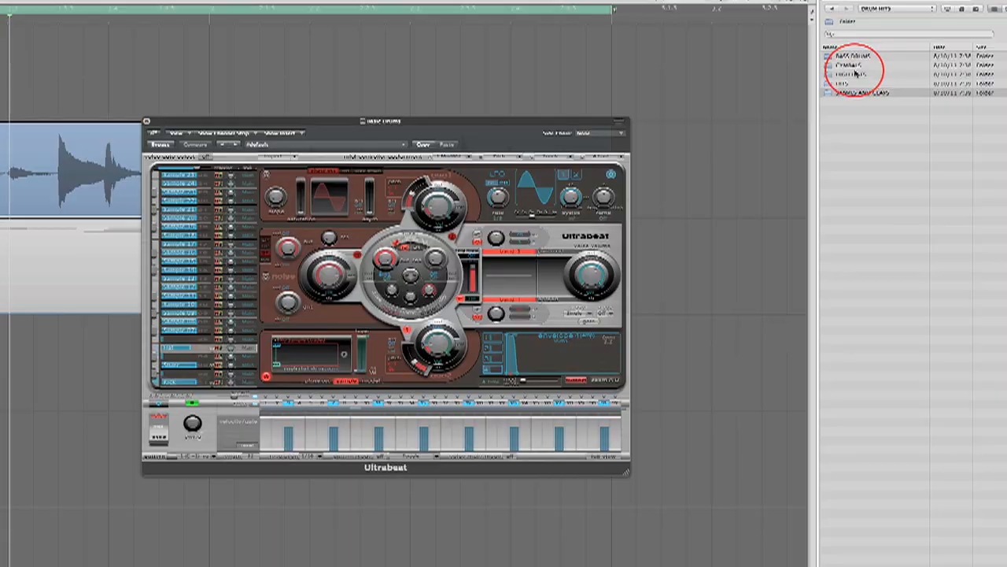
Step: Load pro2_hh_01.wav from the HIGH HATS folder into the Hat voice and close Ultrabeat
double_click(856, 74)
left_click_drag(854, 57, 253, 347)
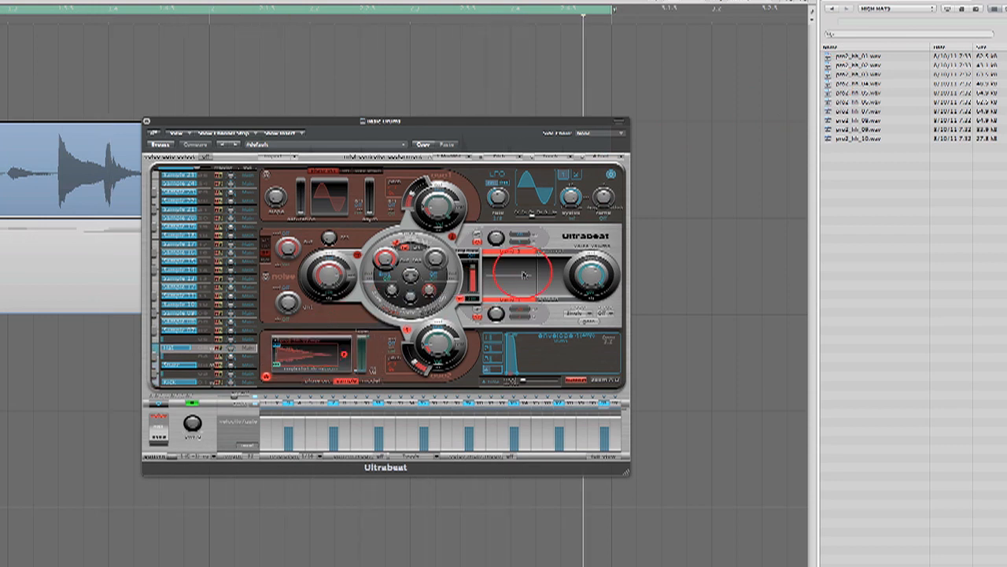
left_click(147, 123)
Step: Unmute the REX folder on Audio 2 and play it back together with the Ultrabeat pattern
left_click(167, 215)
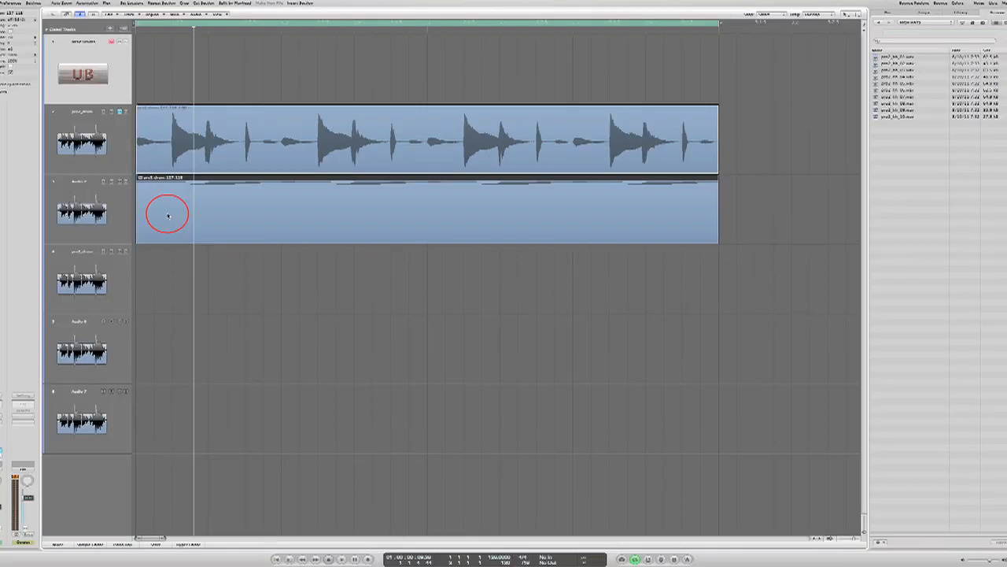
key("space")
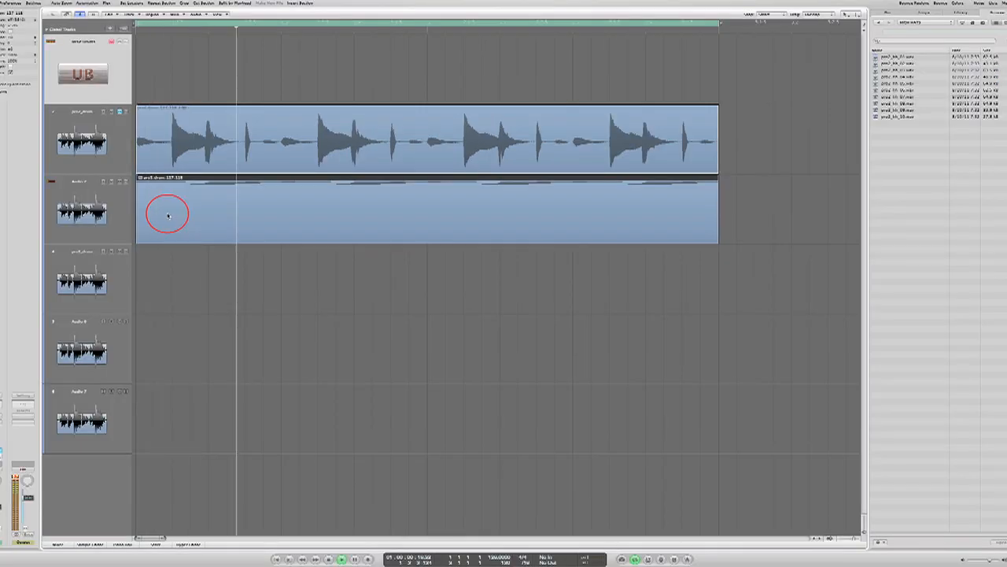
left_click(96, 208)
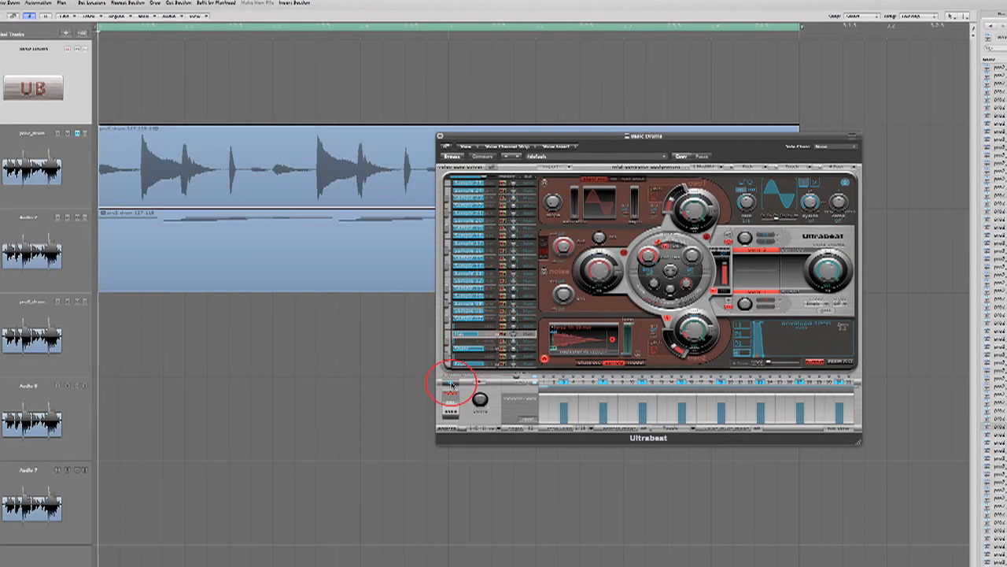
Step: Turn off Ultrabeat's sequencer and place its pattern as a region at bar 1 on the Basic Drums track
left_click(462, 427)
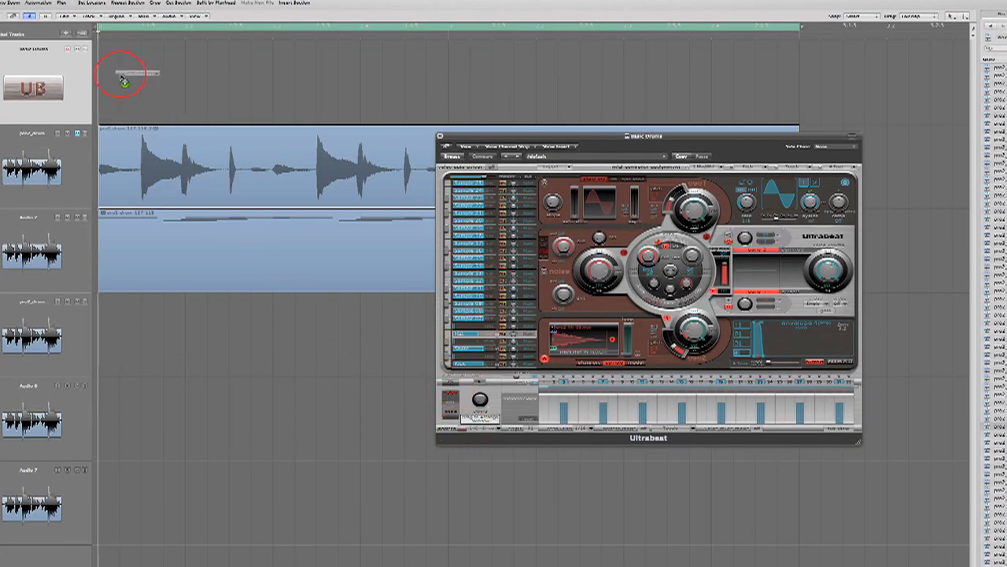
left_click_drag(123, 79, 121, 76)
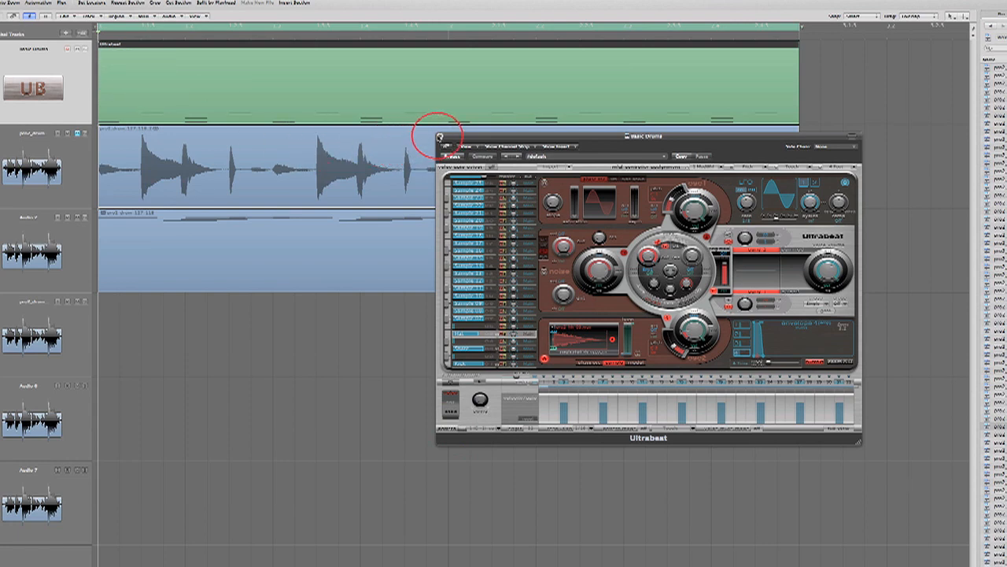
left_click(440, 137)
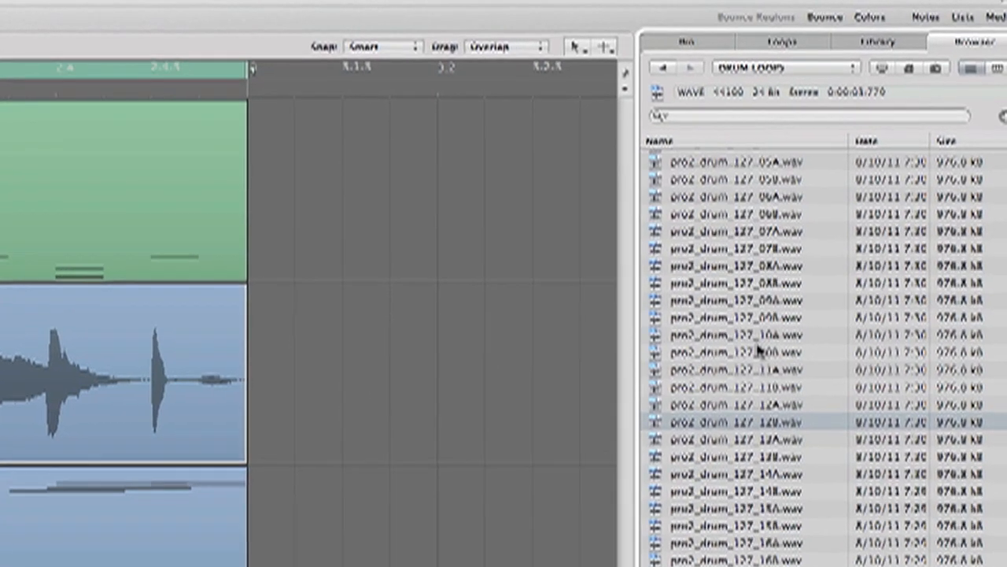
Step: Audition WAV files in the DRUM LOOPS folder and add pro2_drum_127_23B.wav to track 4 at bar 1
left_click(799, 307)
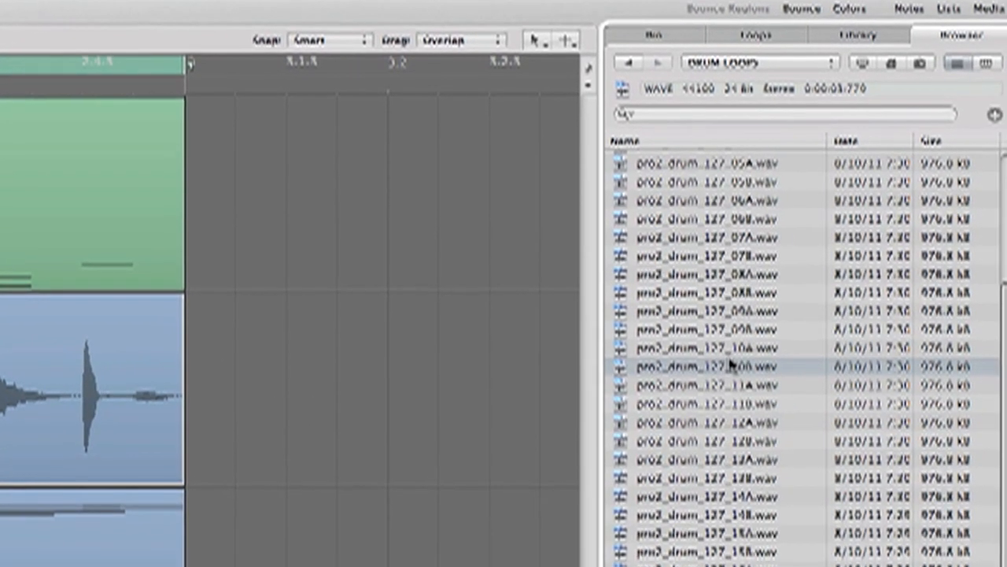
left_click(682, 436)
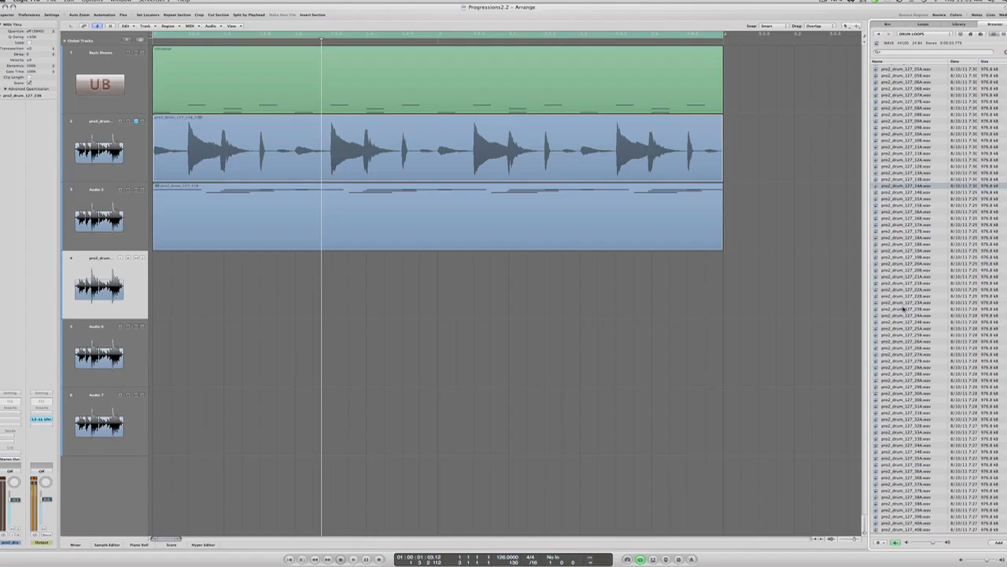
left_click(904, 309)
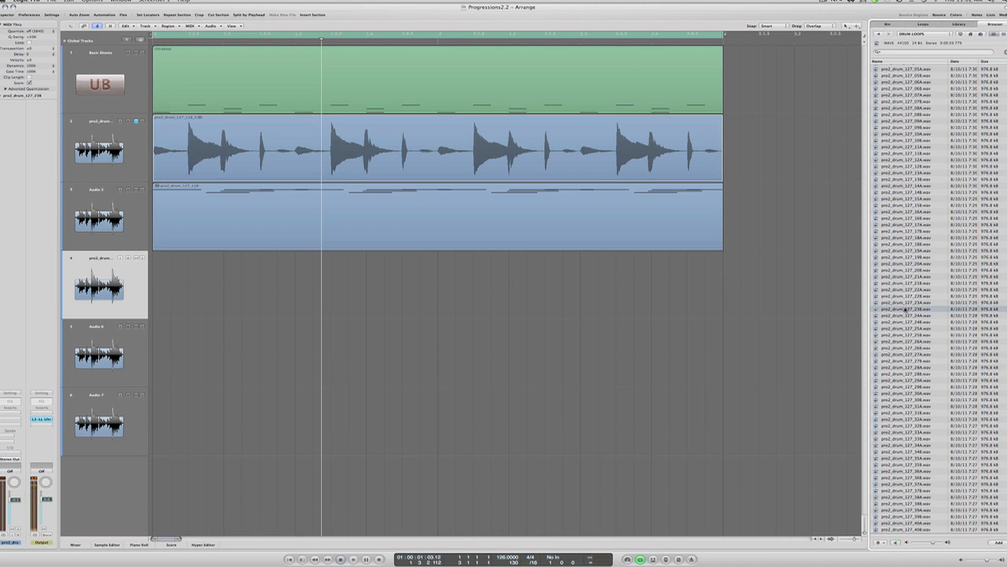
left_click_drag(905, 311, 178, 293)
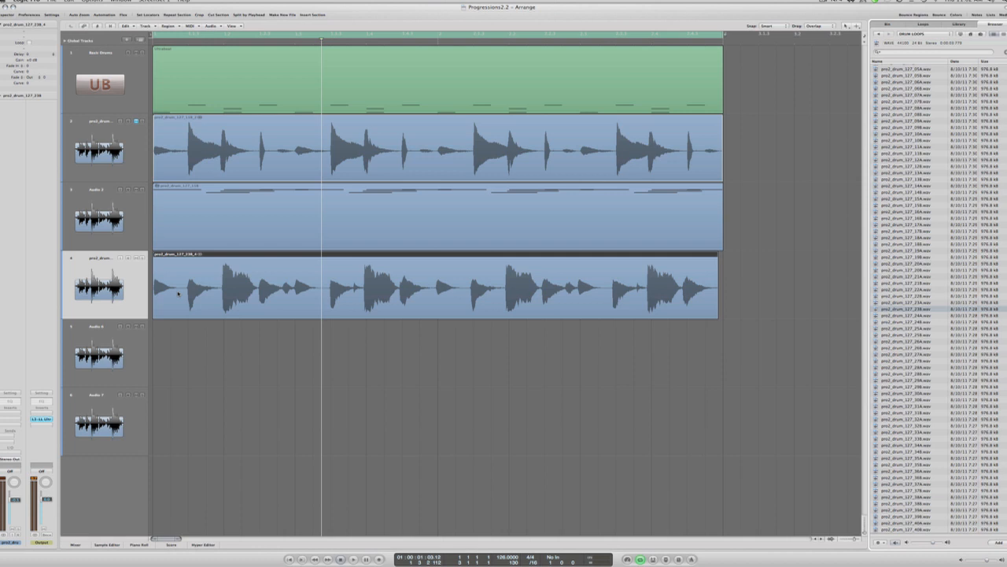
Step: Mute the Basic Drums track and the REX folder region, and stretch the new WAV loop to end at bar 3
left_click(180, 200)
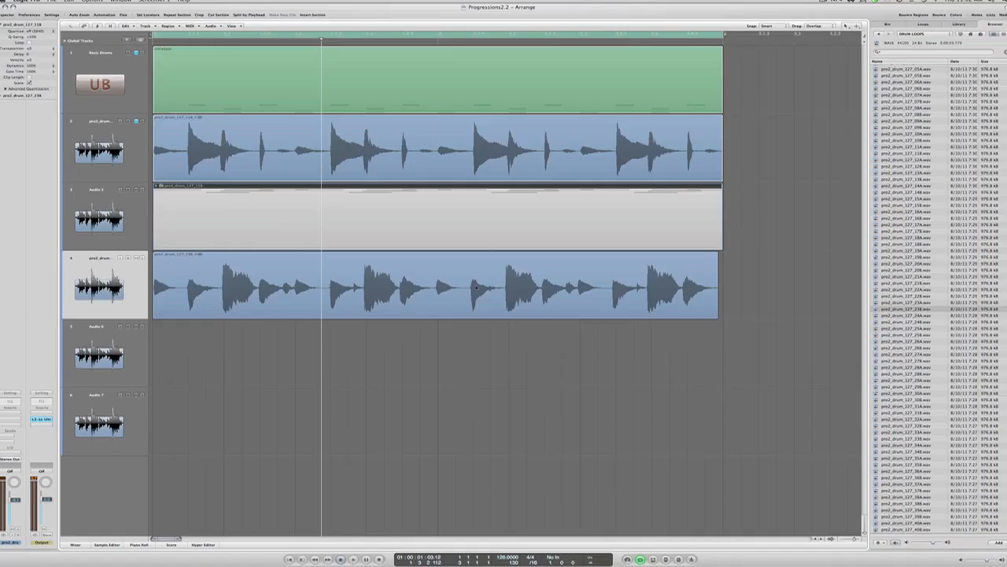
left_click_drag(703, 315, 722, 318)
Step: Divide the WAV loop on track 4 into equal eighth-note slices with the Scissors tool
key("Escape")
left_click(373, 366)
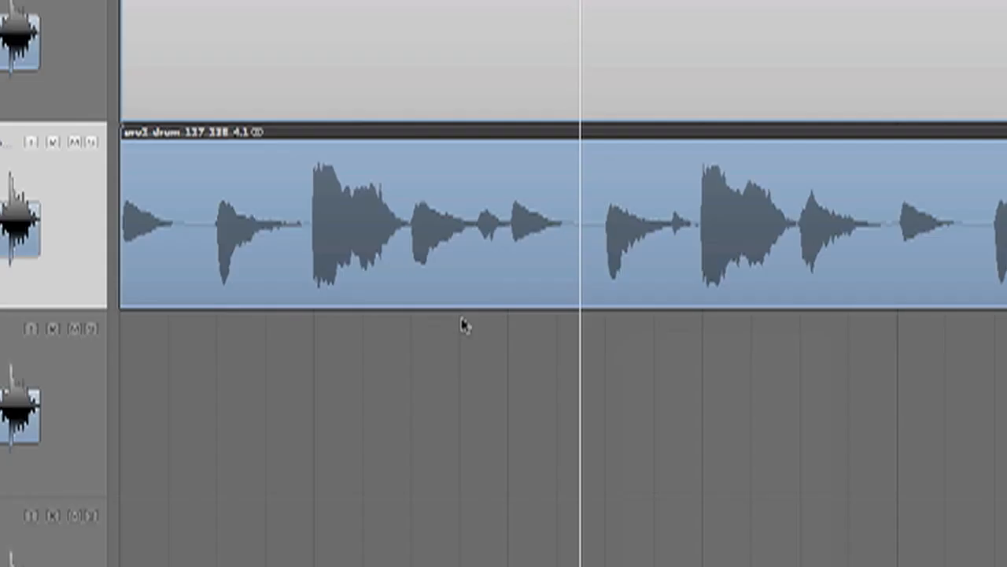
left_click_drag(346, 302, 220, 297)
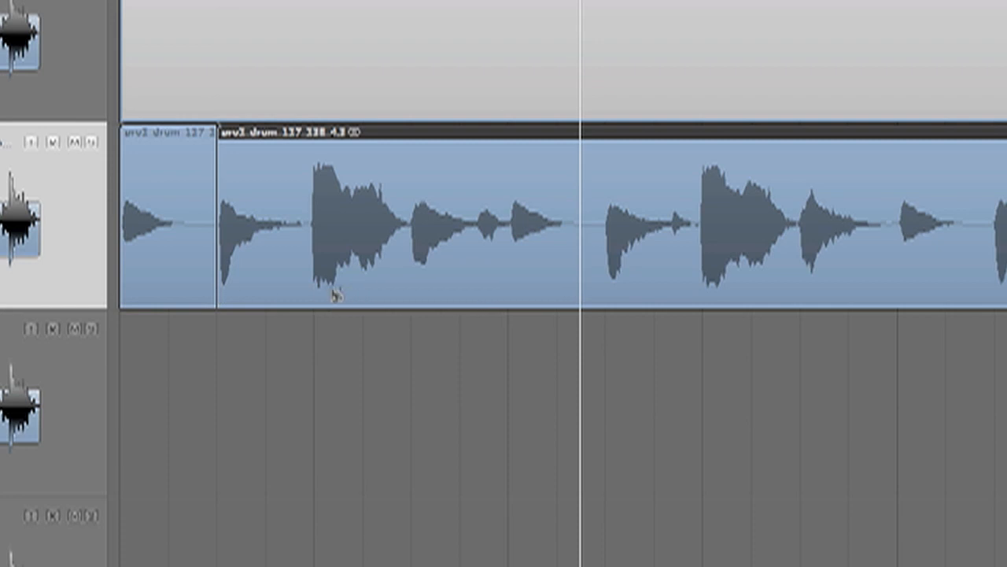
left_click_drag(316, 295, 319, 296)
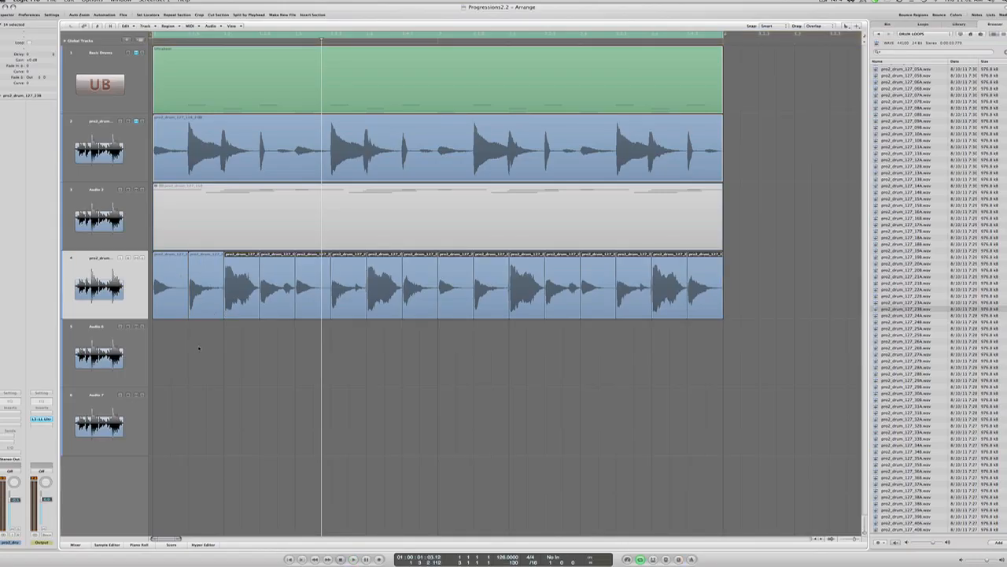
Step: Move the four snare slices on beats 2 and 4 from track 4 straight down to track 5 during playback
key("Escape")
key("Escape")
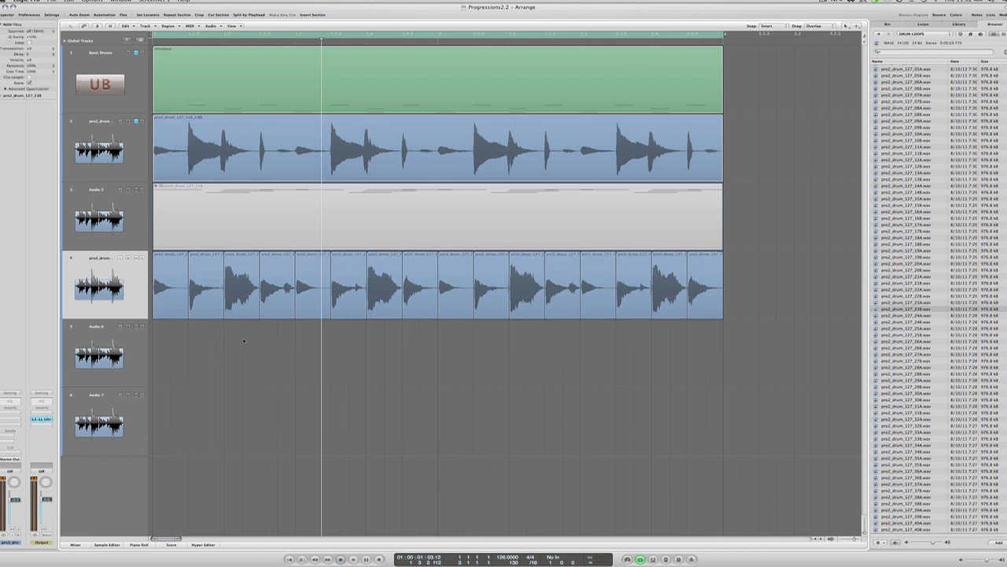
key("space")
left_click_drag(243, 284, 243, 354)
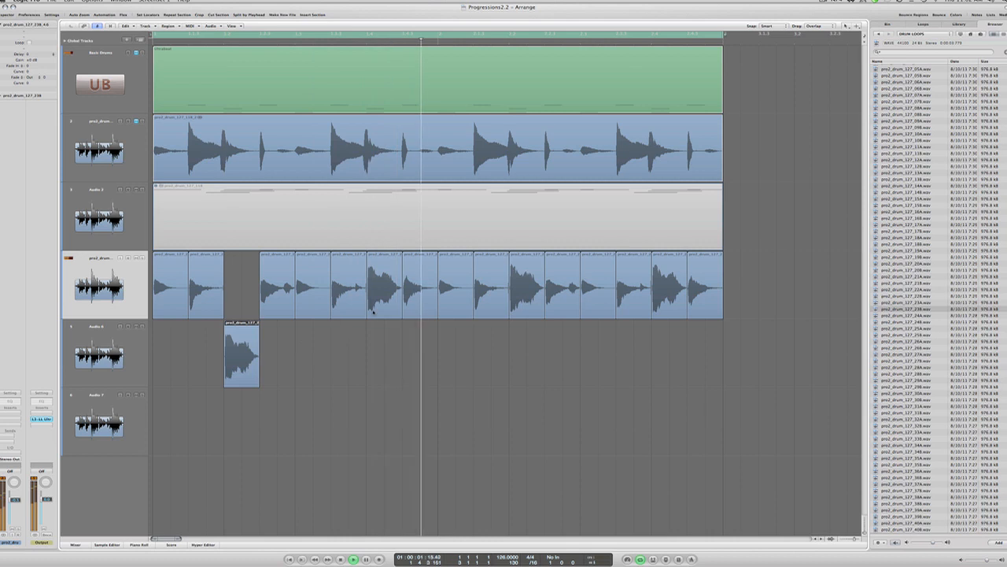
left_click_drag(373, 312, 373, 355)
left_click_drag(523, 283, 523, 352)
left_click_drag(669, 284, 669, 352)
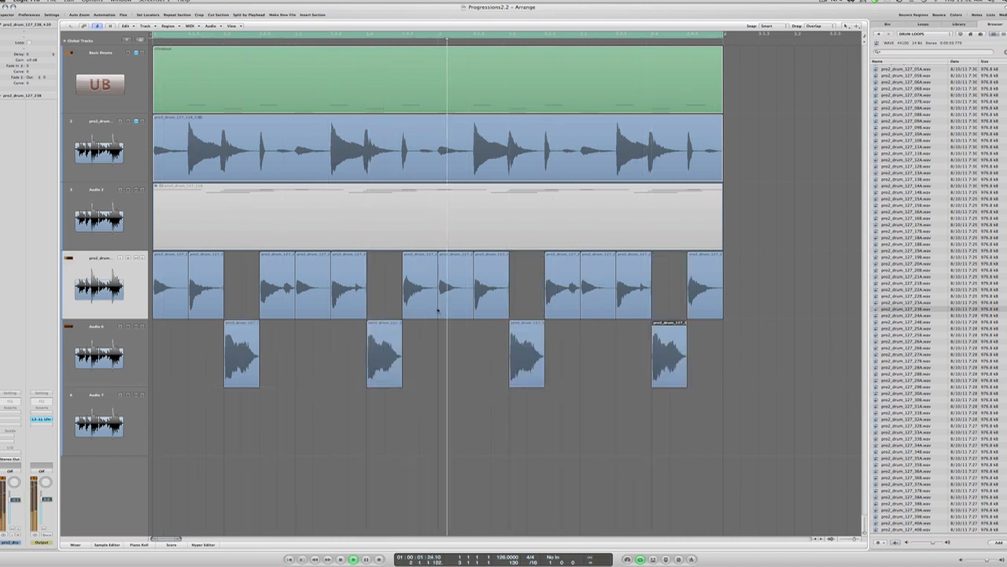
Step: Move the four kick slices on beats 1 and 3 from track 4 down to track 6, keeping their timing
left_click_drag(170, 287, 170, 423)
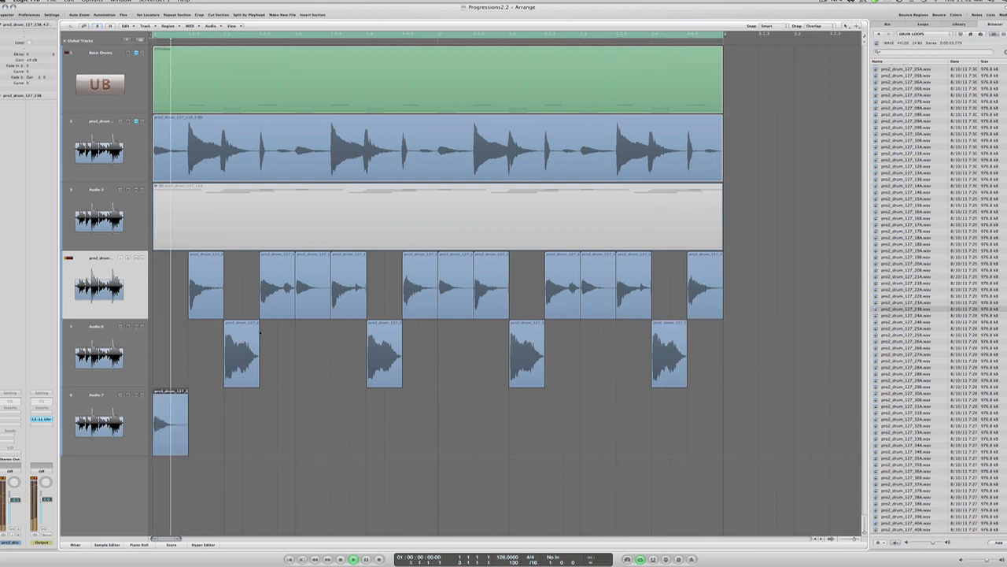
left_click_drag(313, 285, 314, 423)
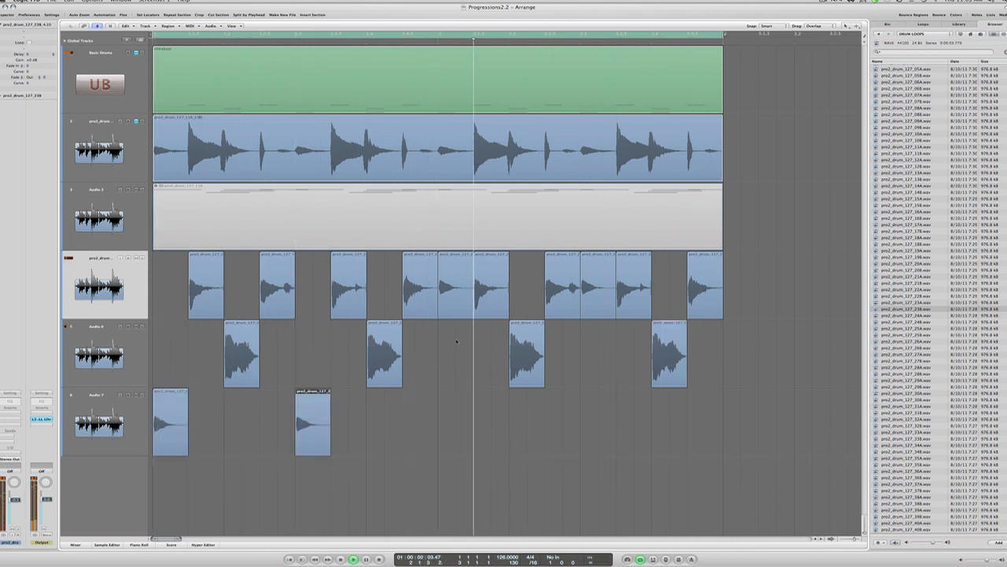
left_click_drag(440, 288, 455, 421)
left_click_drag(590, 308, 594, 406)
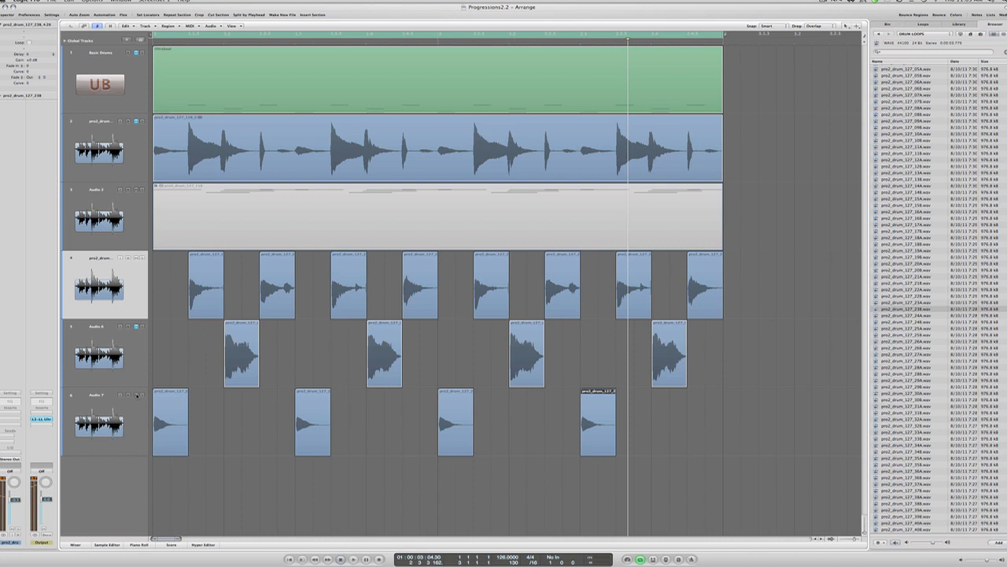
Step: Mute tracks 5 and 6, select all off-beat slices on track 4, and audition them on their own
left_click(130, 285)
key("space")
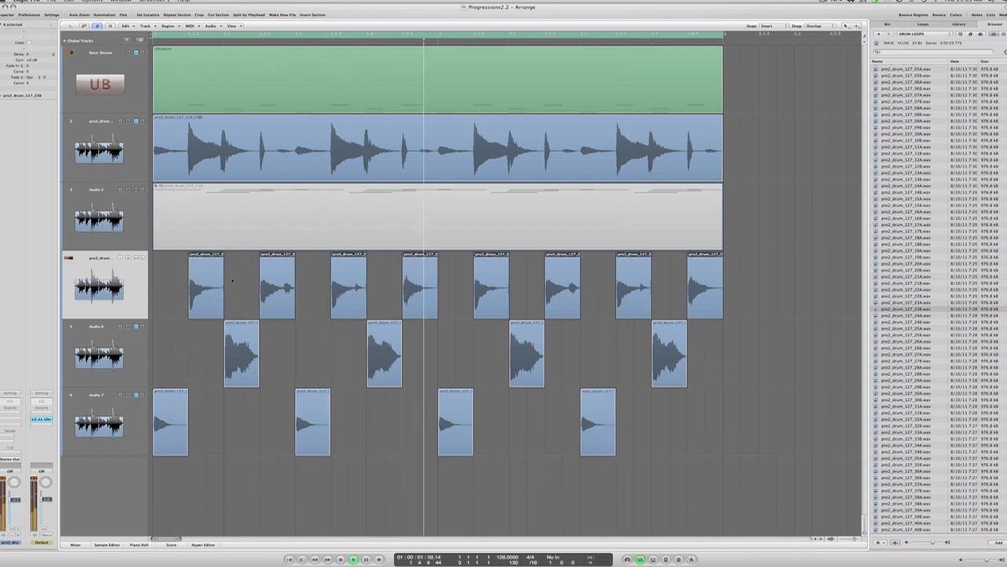
key("space")
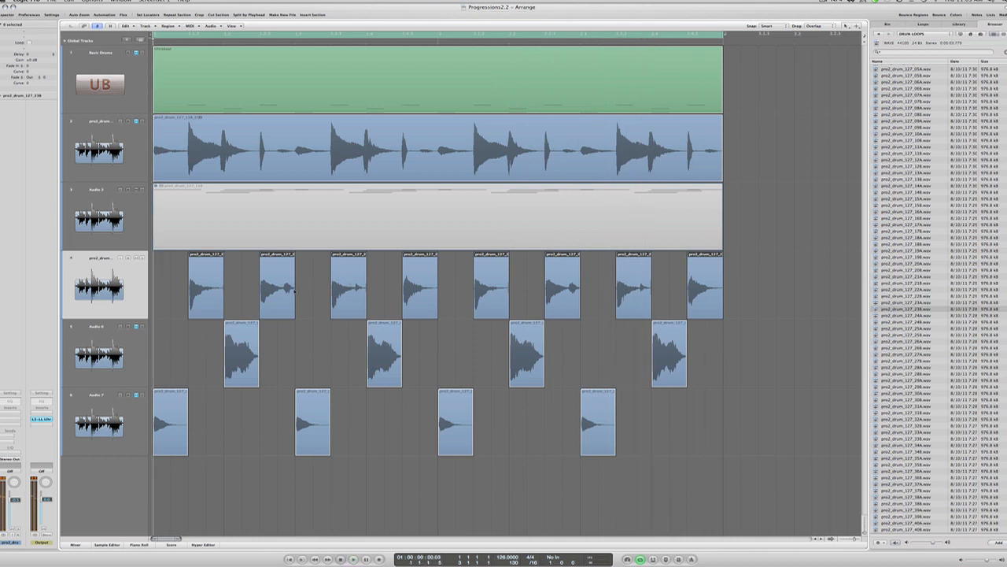
Step: Trim the ends of all track 4 slices by about a third and add a short fade-out to each
key("Escape")
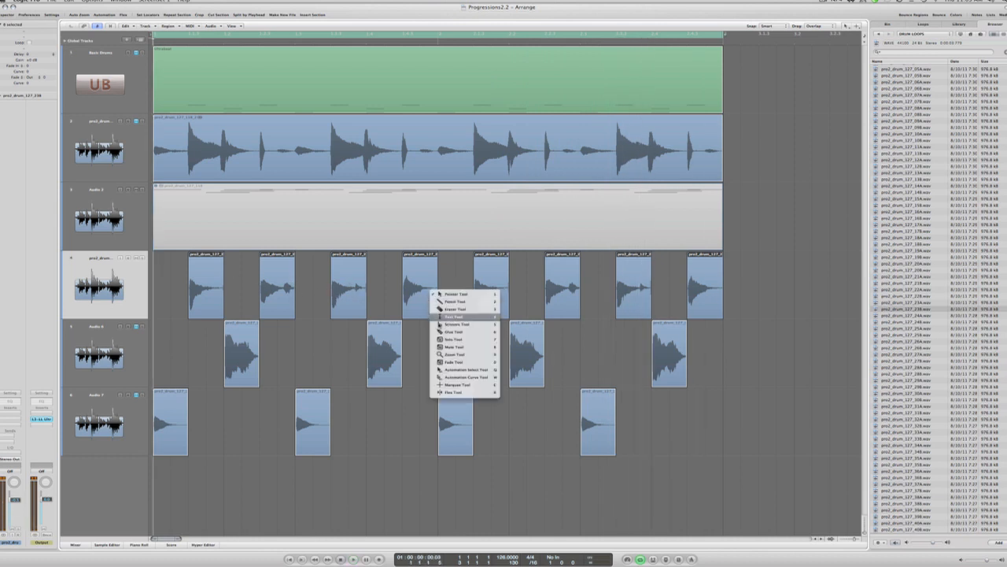
left_click(459, 295)
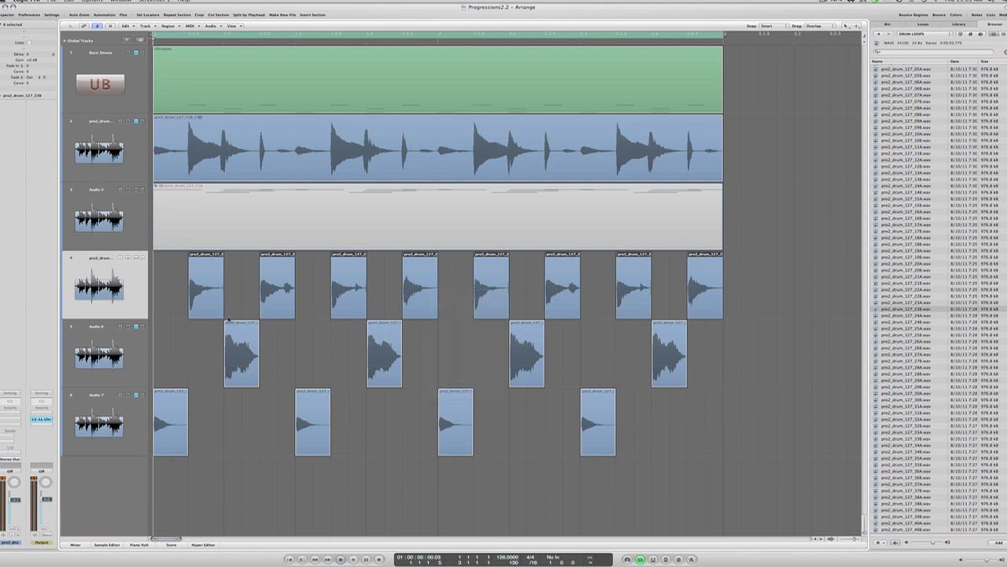
left_click_drag(223, 317, 213, 317)
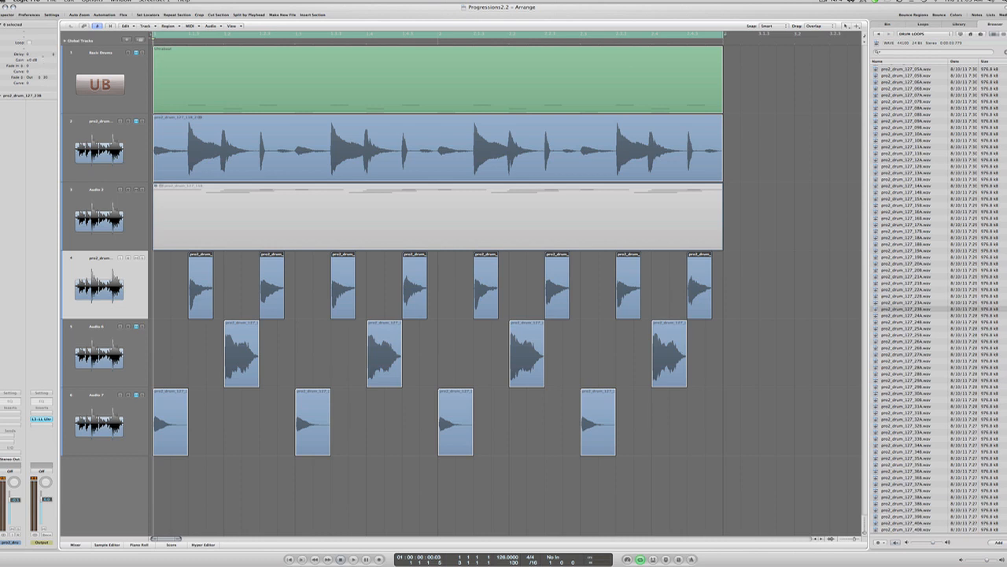
left_click_drag(44, 56, 45, 45)
key("space")
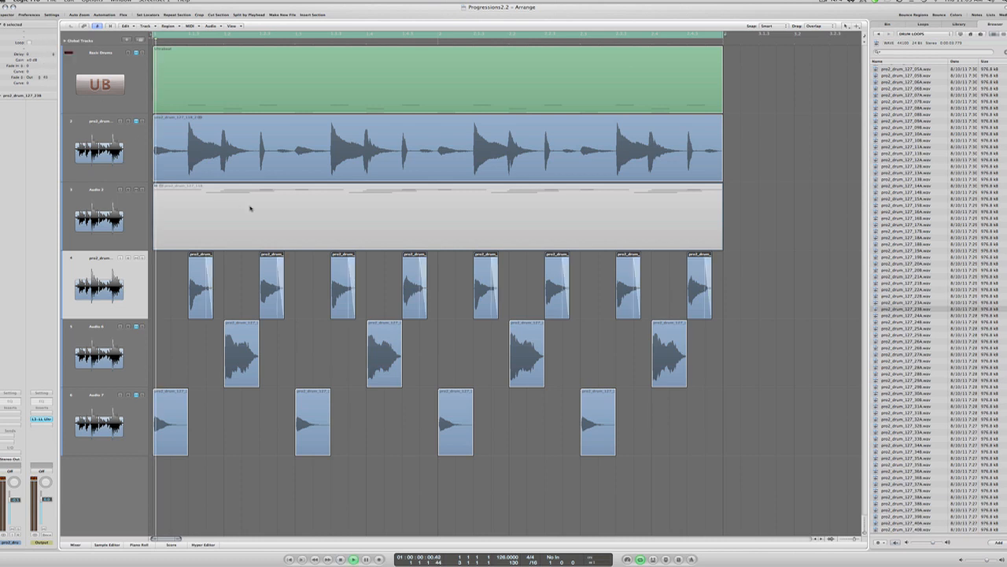
Step: Copy track 6 kick slices to positions 1 1 3, 1 3 4, 2 1 4 and 2 4 2, and remove the kick on bar 2 beat 3
left_click(237, 295)
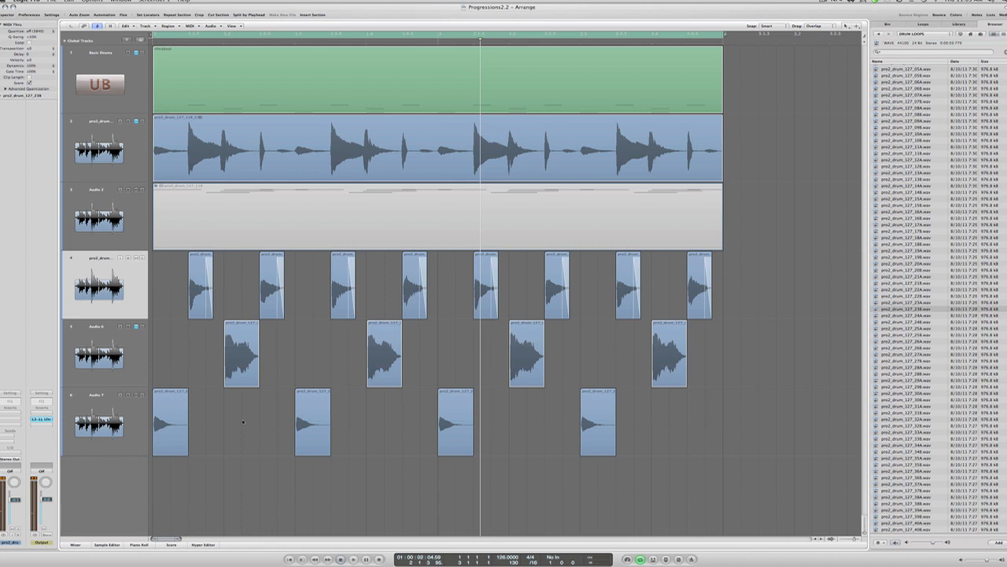
left_click_drag(162, 423, 198, 421)
left_click_drag(320, 423, 374, 423)
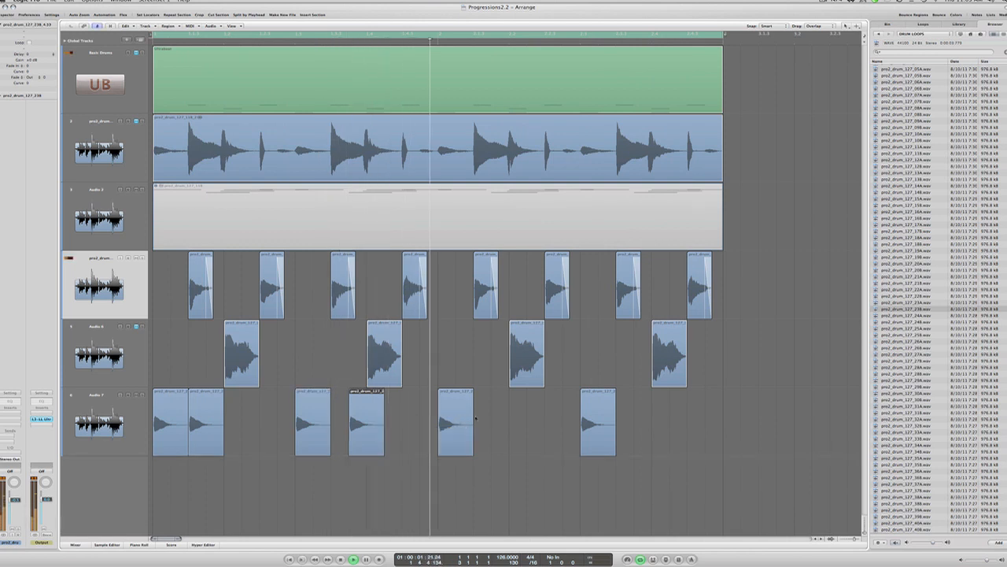
left_click_drag(455, 423, 507, 421)
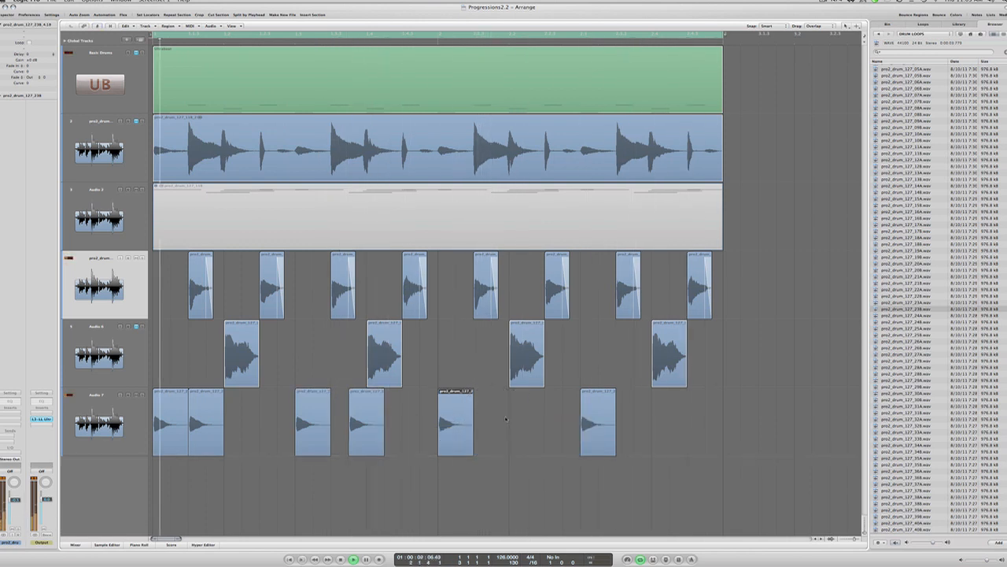
left_click(581, 420)
left_click_drag(601, 421, 684, 420)
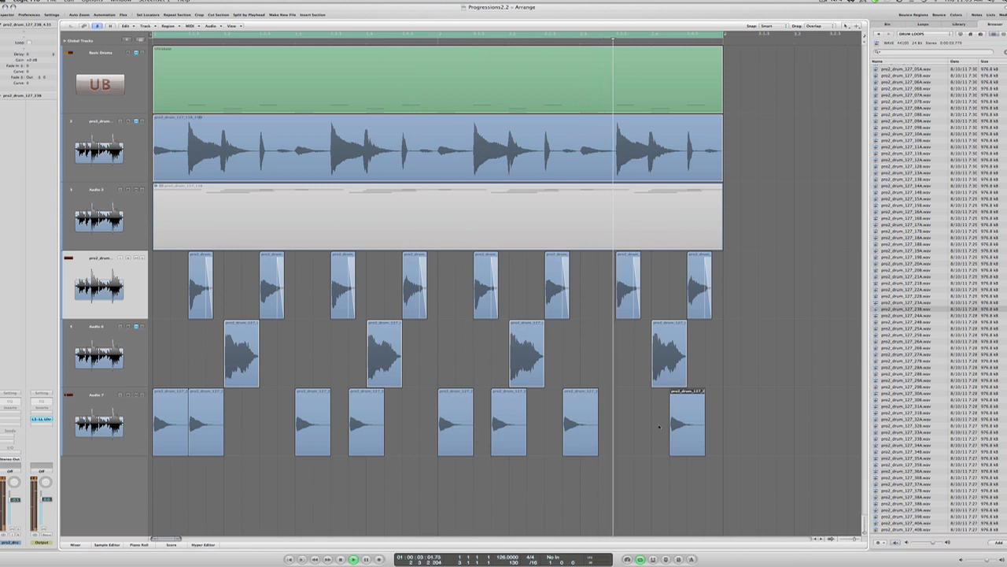
key("Delete")
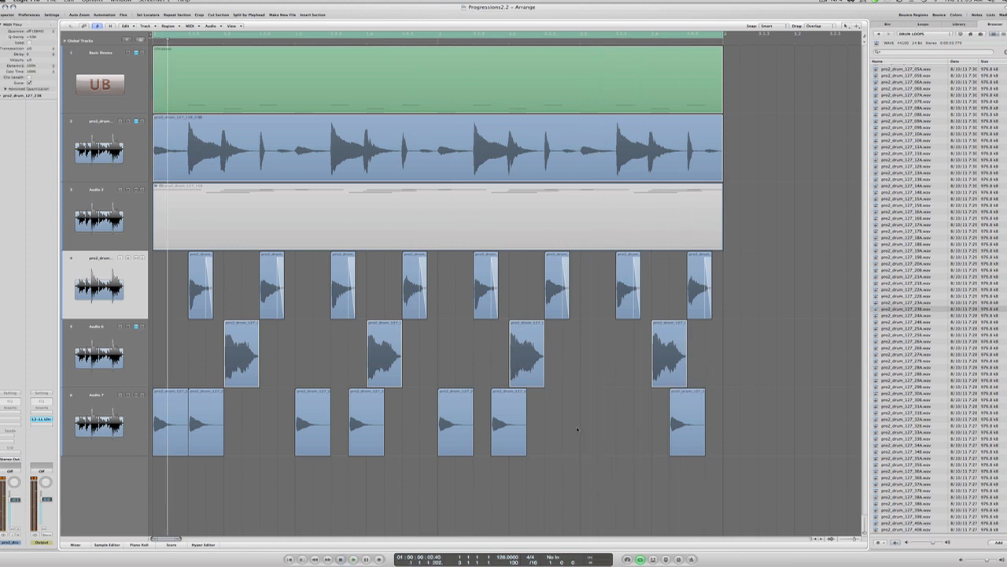
Step: Unmute the REX folder region on track 3 and the Basic Drums track
left_click(209, 227)
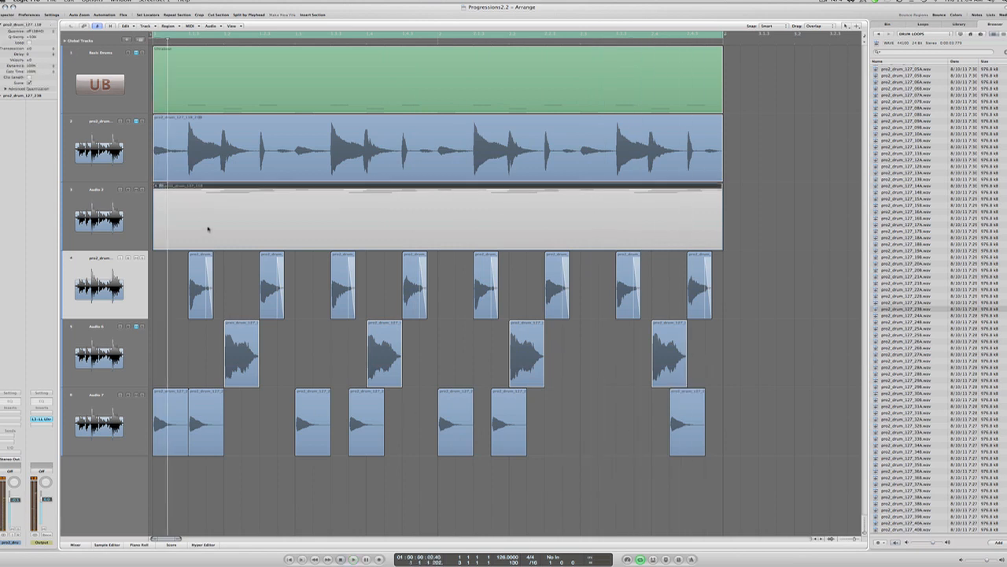
key("ctrl+m")
left_click(136, 53)
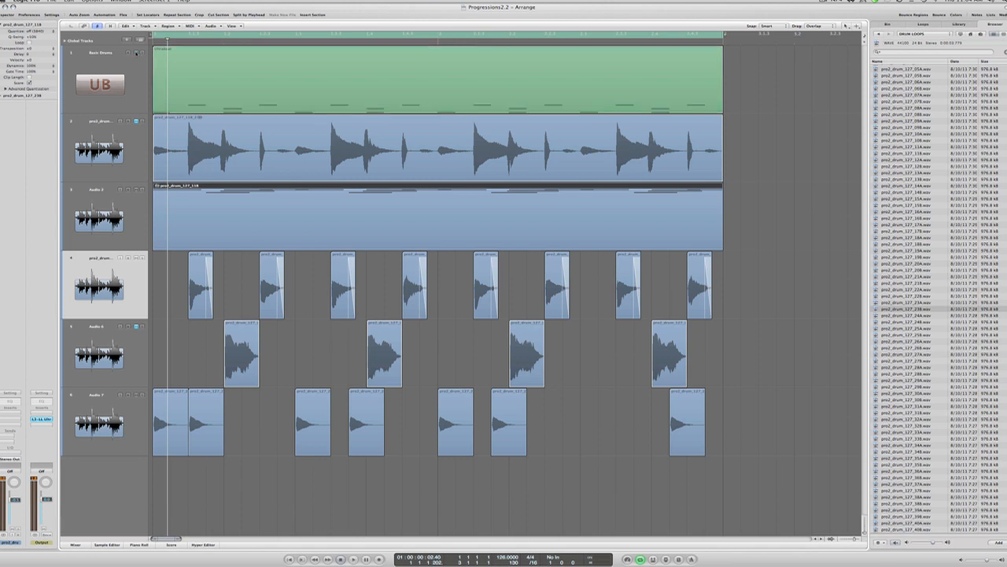
Step: Play the layered drums and copy the track 6 kick slice at 2 1 4 to position 2 2 4
key("space")
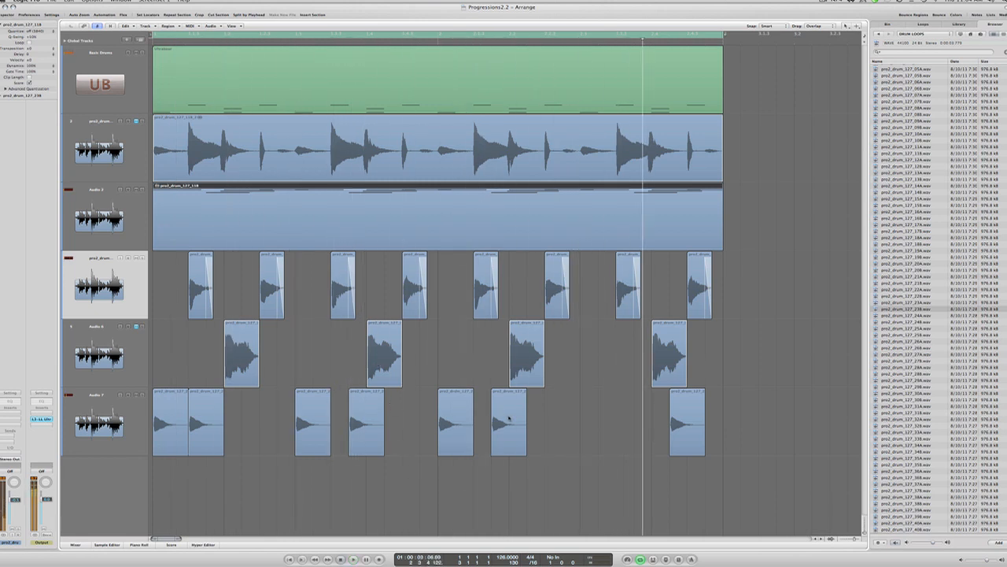
left_click_drag(509, 418, 581, 417)
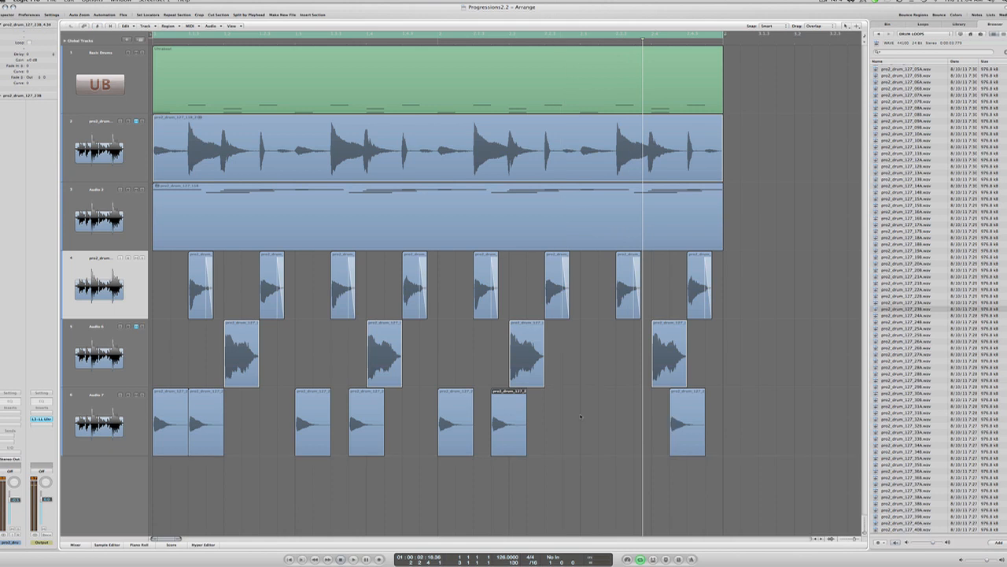
key("space")
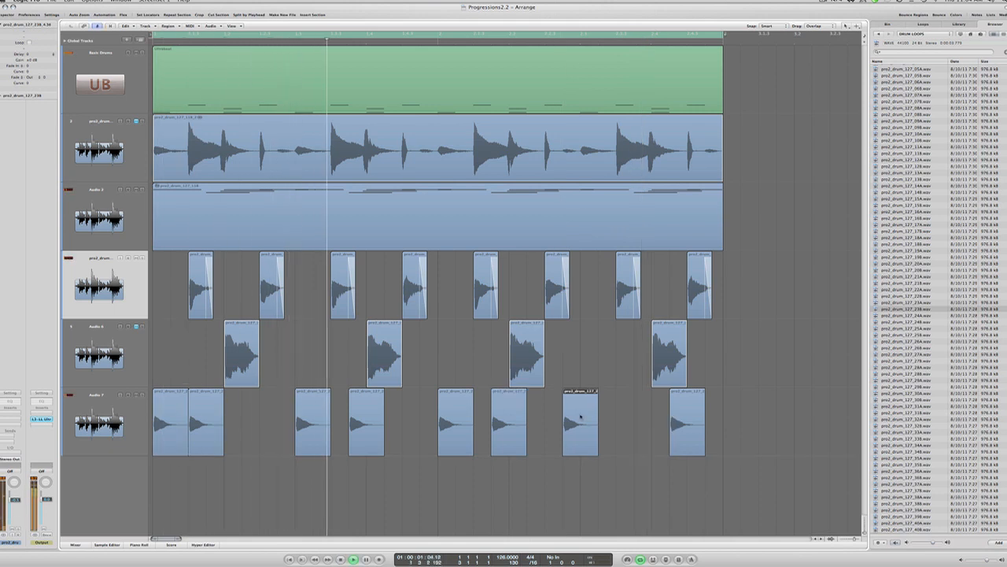